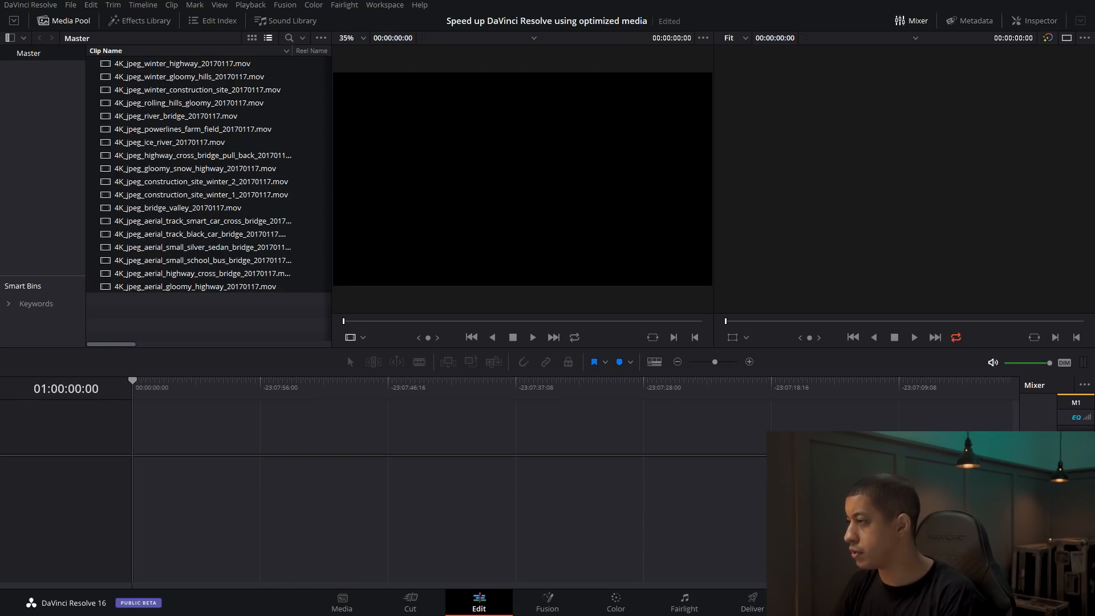
Import J012_C023_01045U_001.R3D and build a gapless timeline from the winter highway, winter gloomy hills and R3D clips.
drag(1094, 274, 160, 315)
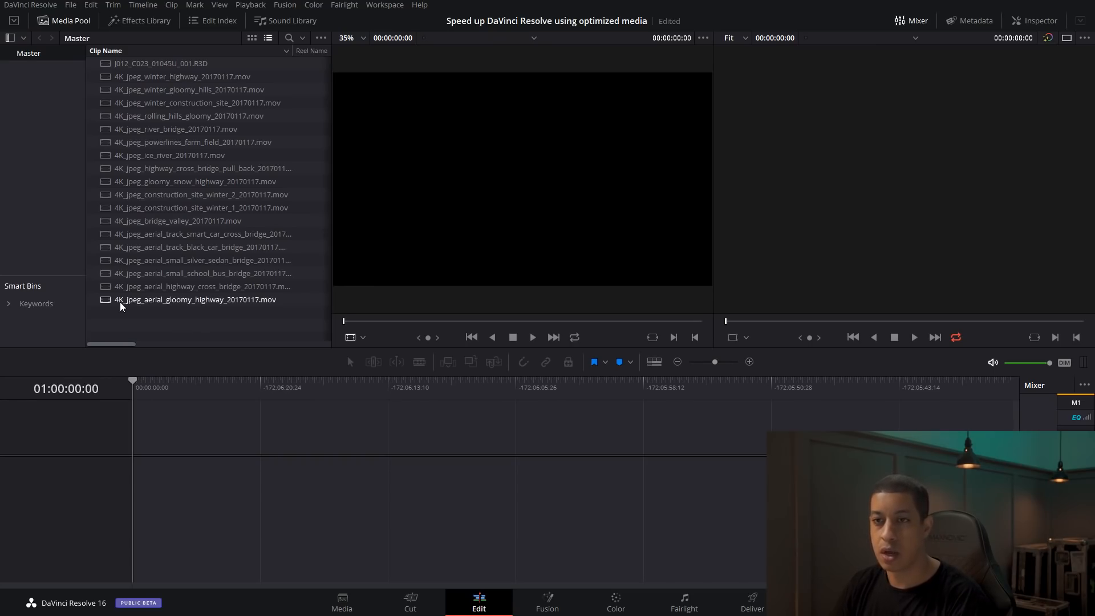
drag(132, 77, 138, 447)
drag(107, 103, 212, 446)
drag(145, 76, 284, 460)
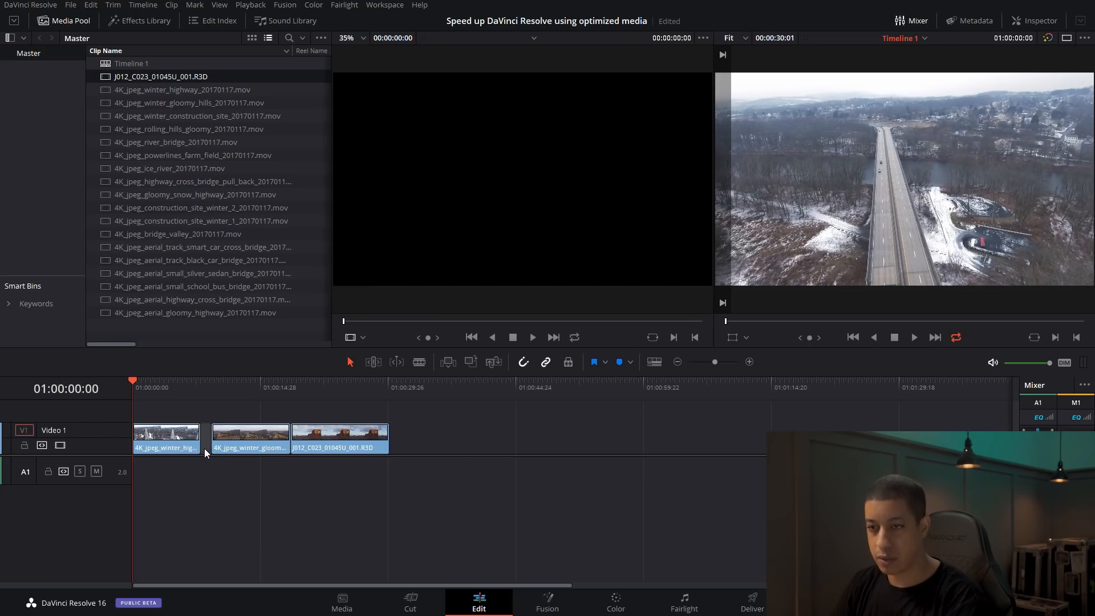
click(202, 449)
key(Delete)
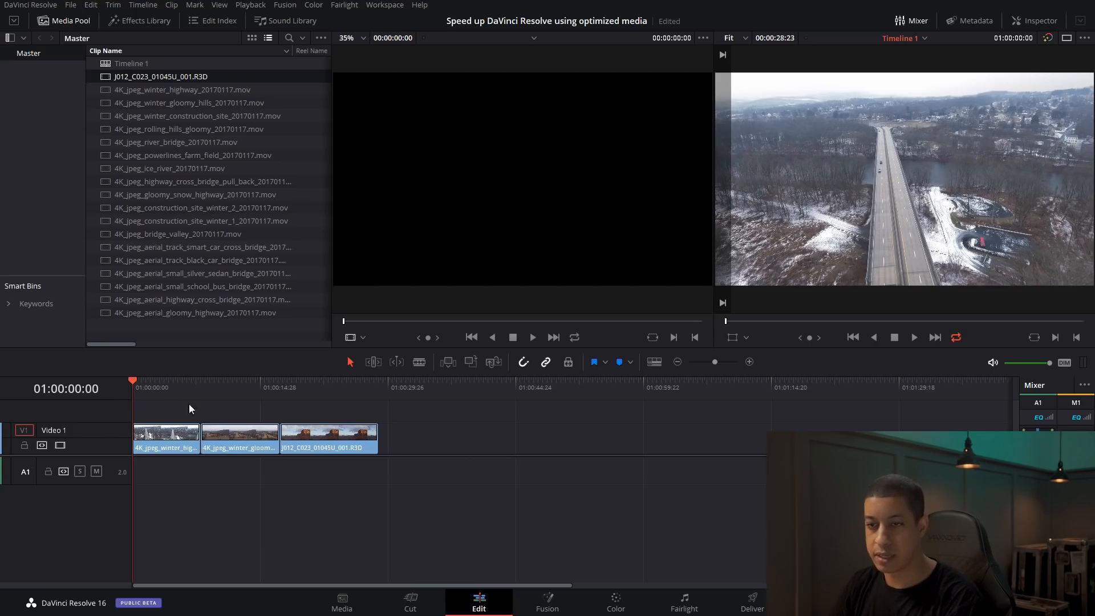
Play the start of the timeline and its R3D clip to check the playback speed, stop, and select the clips.
click(915, 337)
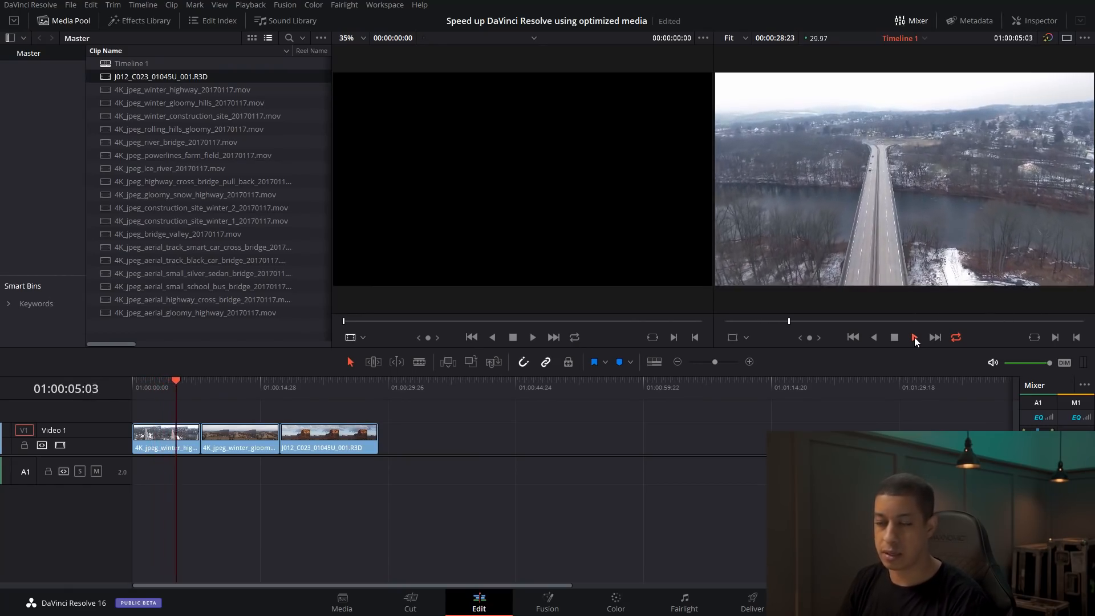
click(278, 388)
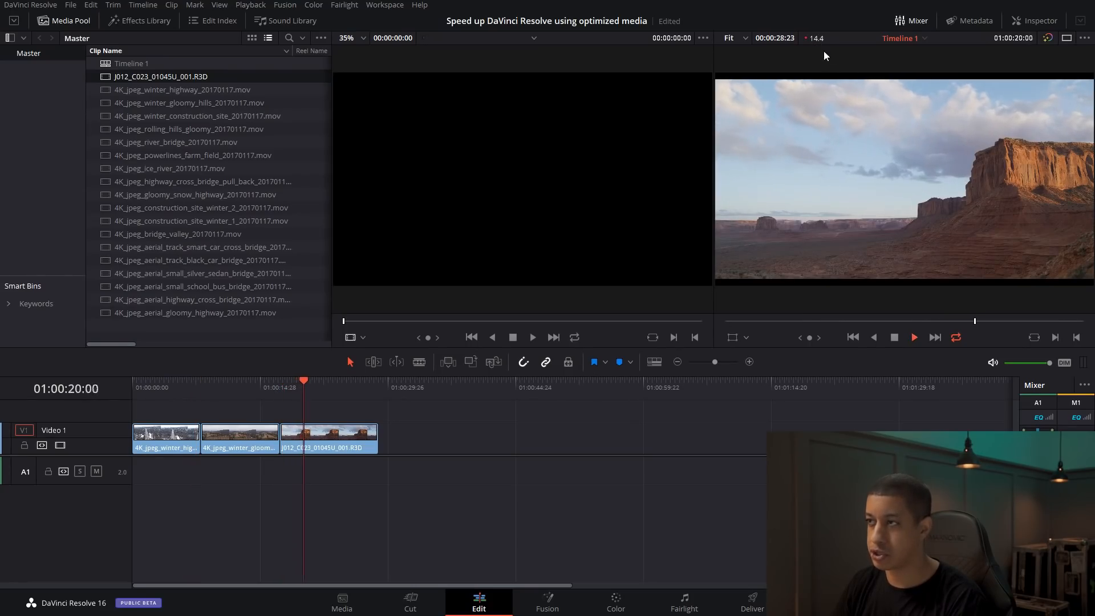
click(894, 337)
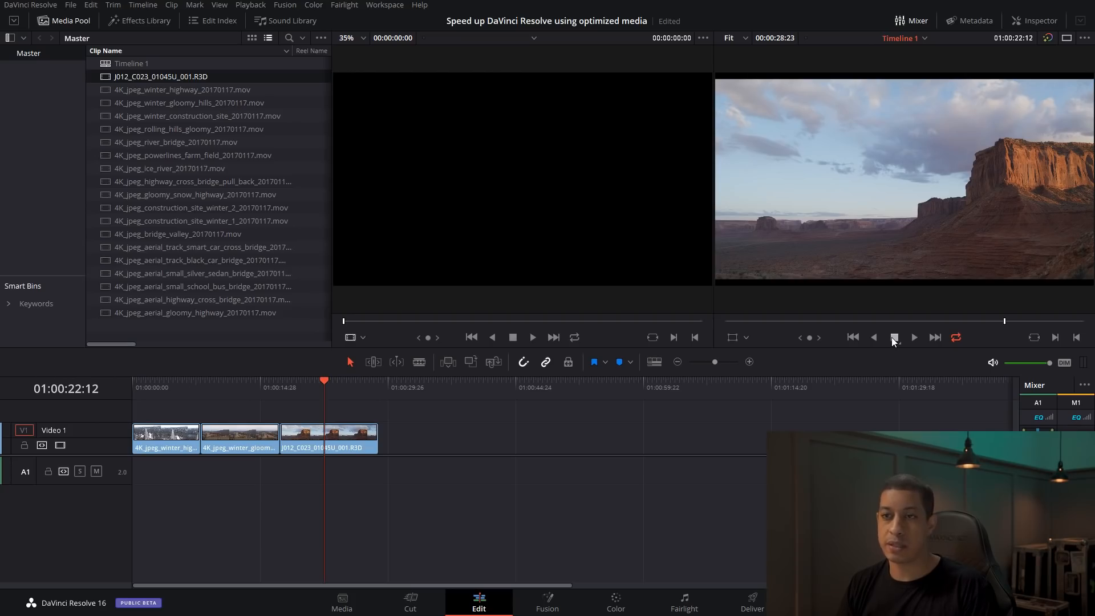
drag(215, 333, 146, 83)
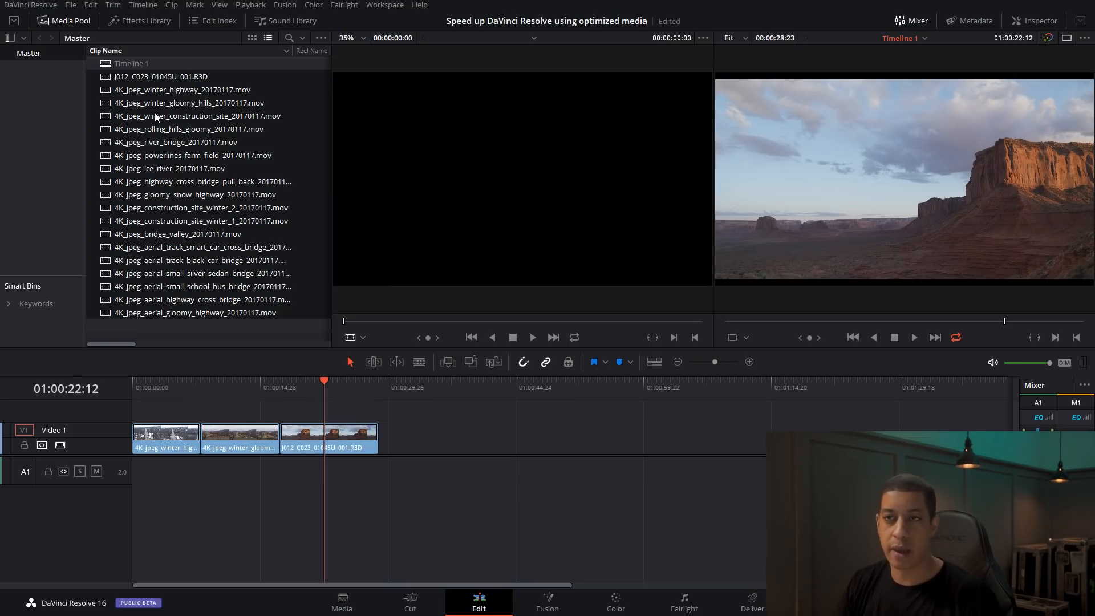
click(346, 442)
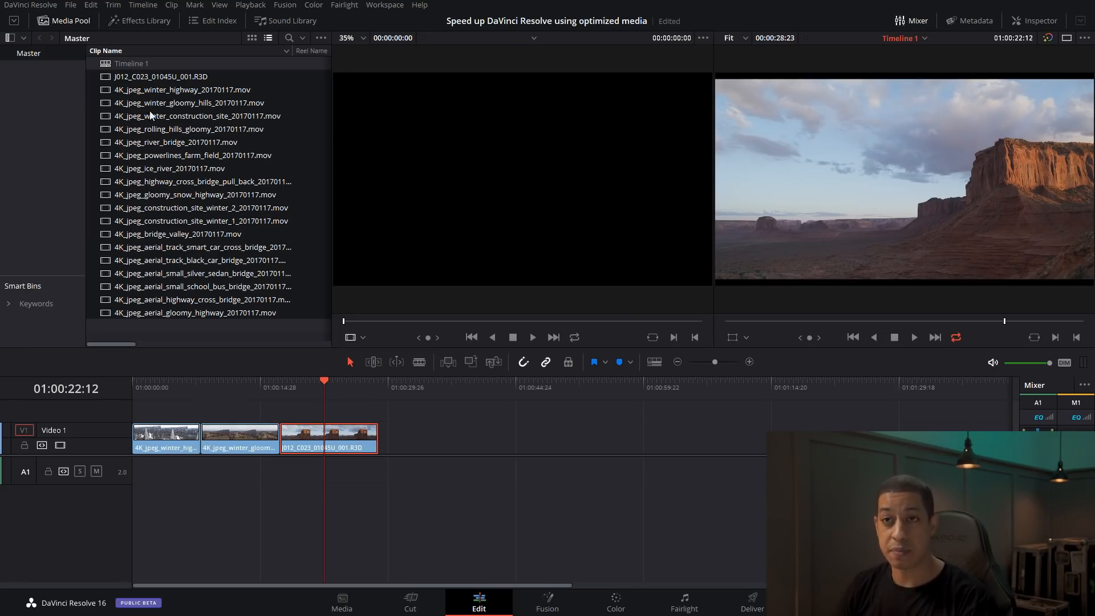
Check the media storage locations in the system preferences and close the preferences without saving.
click(26, 7)
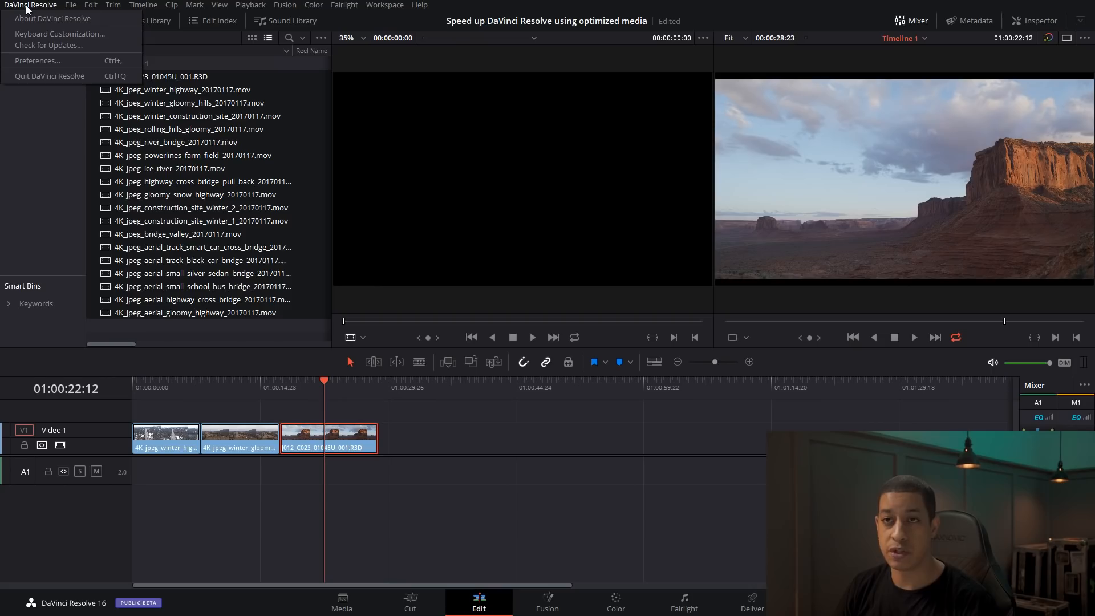
click(38, 62)
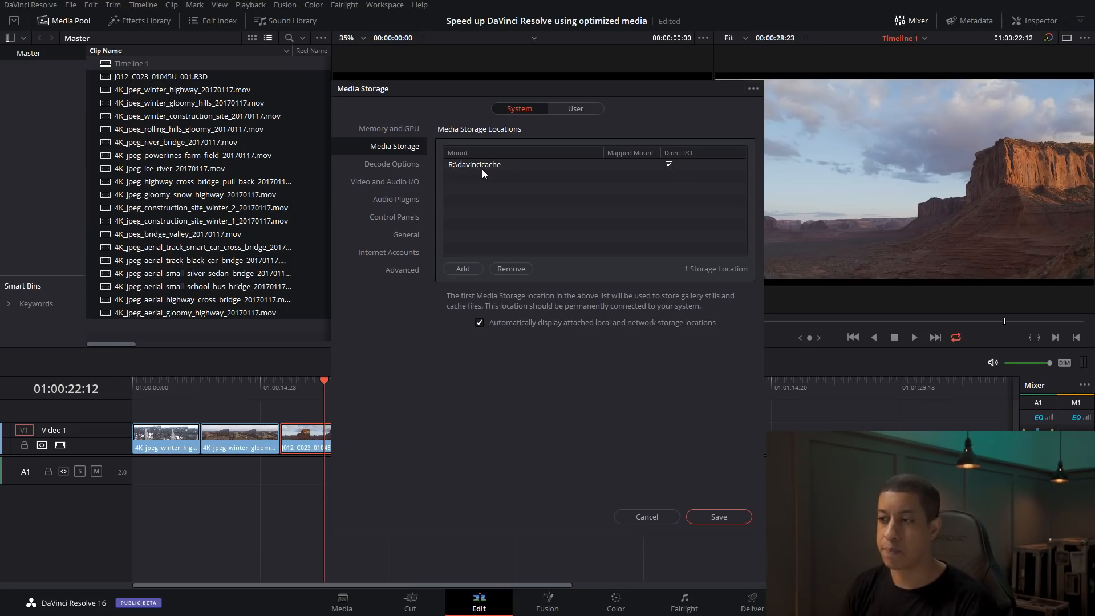
click(639, 517)
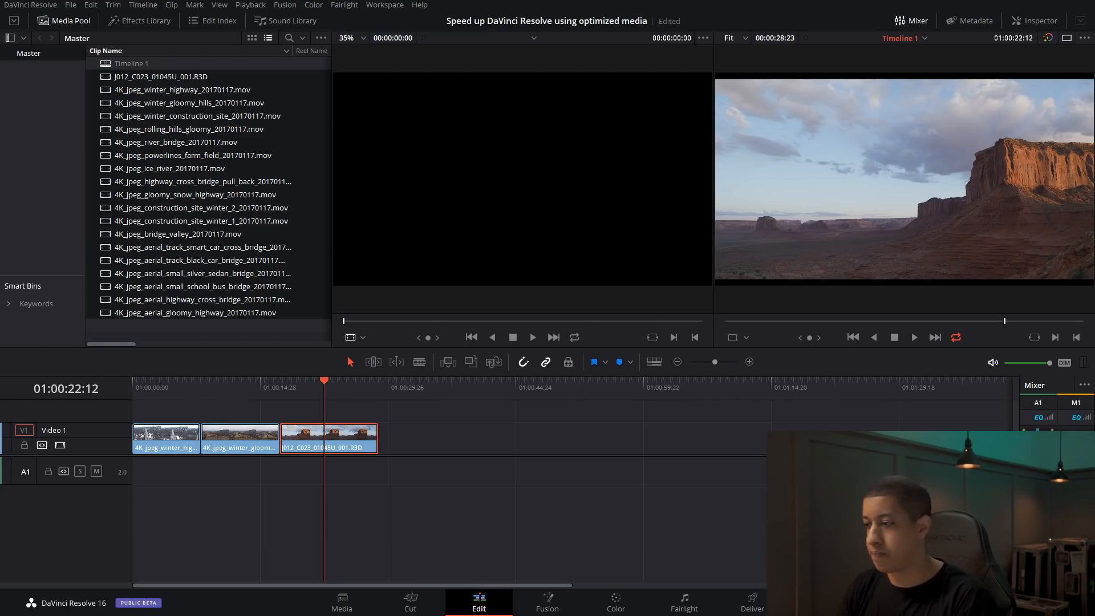
Open the project's master settings at the Optimized Media and Render Cache options.
key(shift+9)
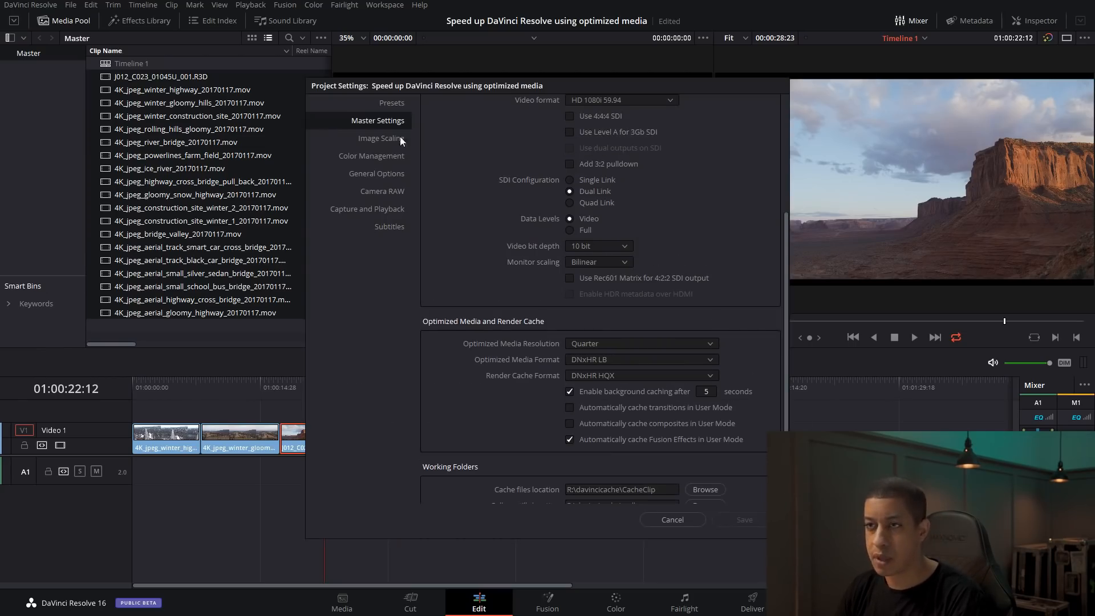
scroll(494, 139, up, 3)
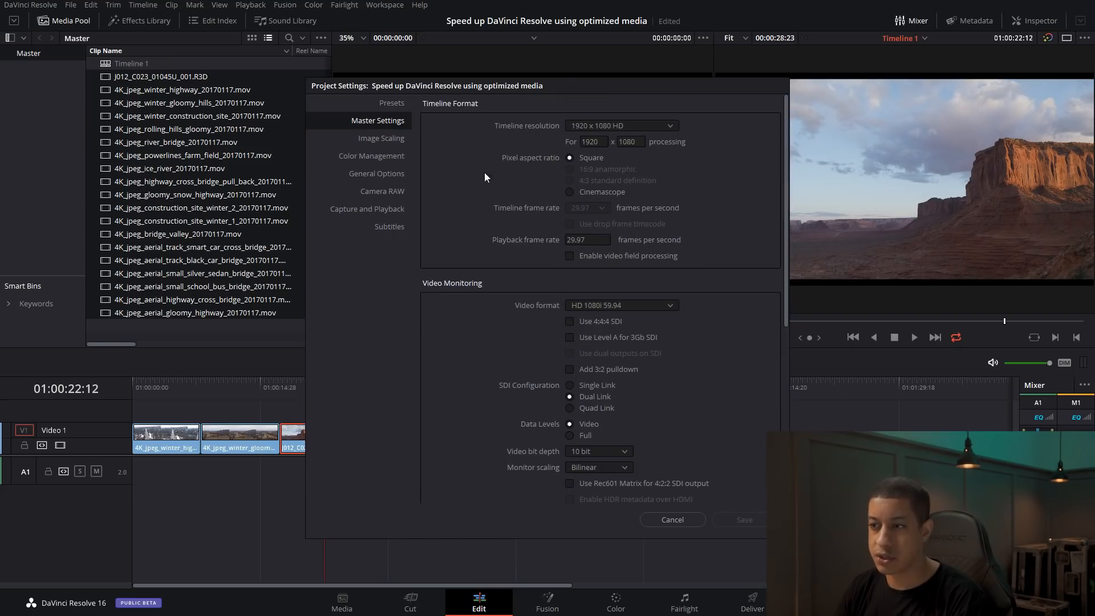
scroll(501, 251, down, 4)
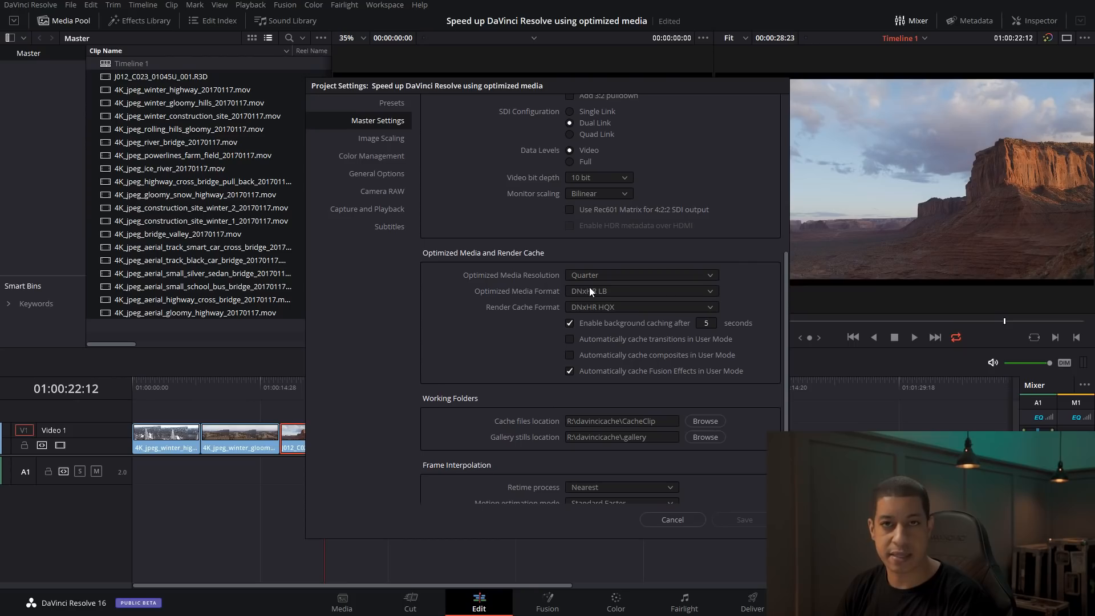
Set the optimized media resolution to Choose Automatically and the optimized media format to DNxHR HQX.
click(631, 277)
click(629, 354)
click(616, 288)
click(629, 344)
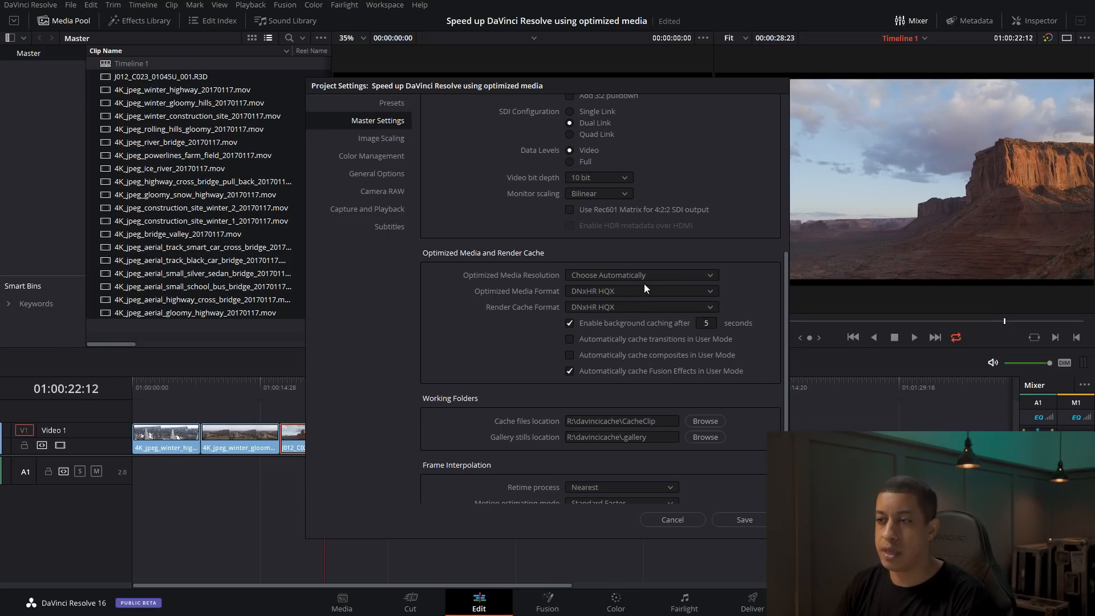
Set the optimized media resolution to Quarter and the optimized media format to DNxHR LB, and save the project settings.
click(673, 276)
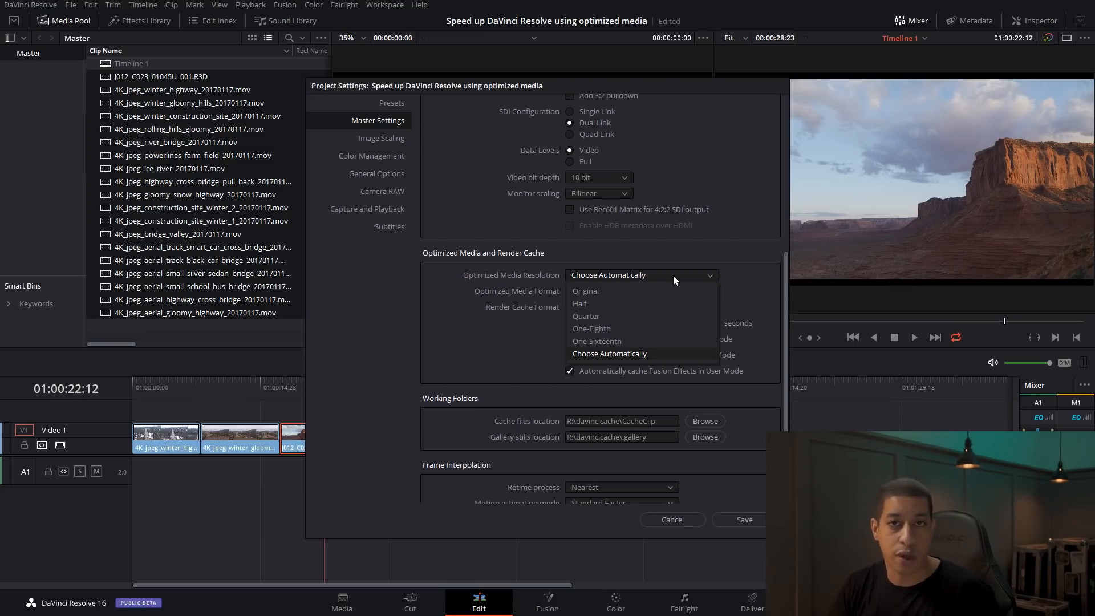
click(673, 276)
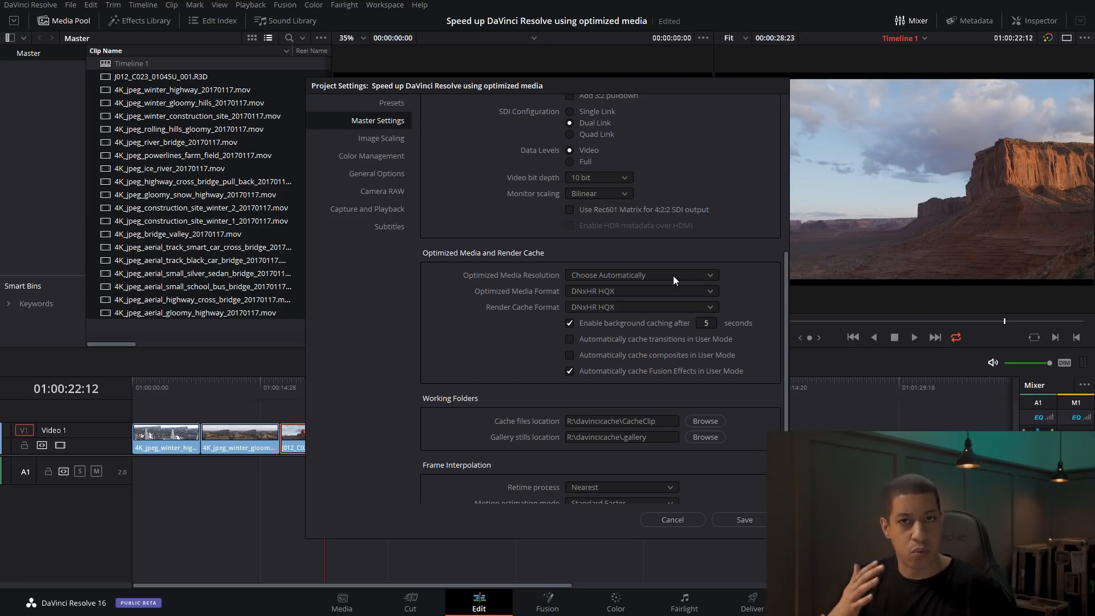
click(674, 275)
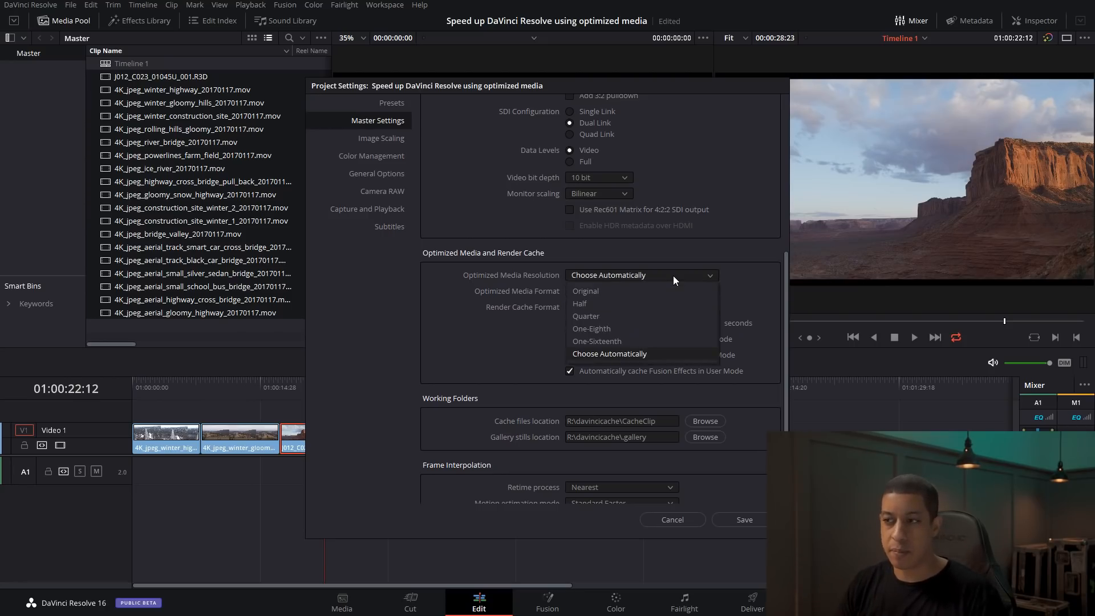
click(673, 312)
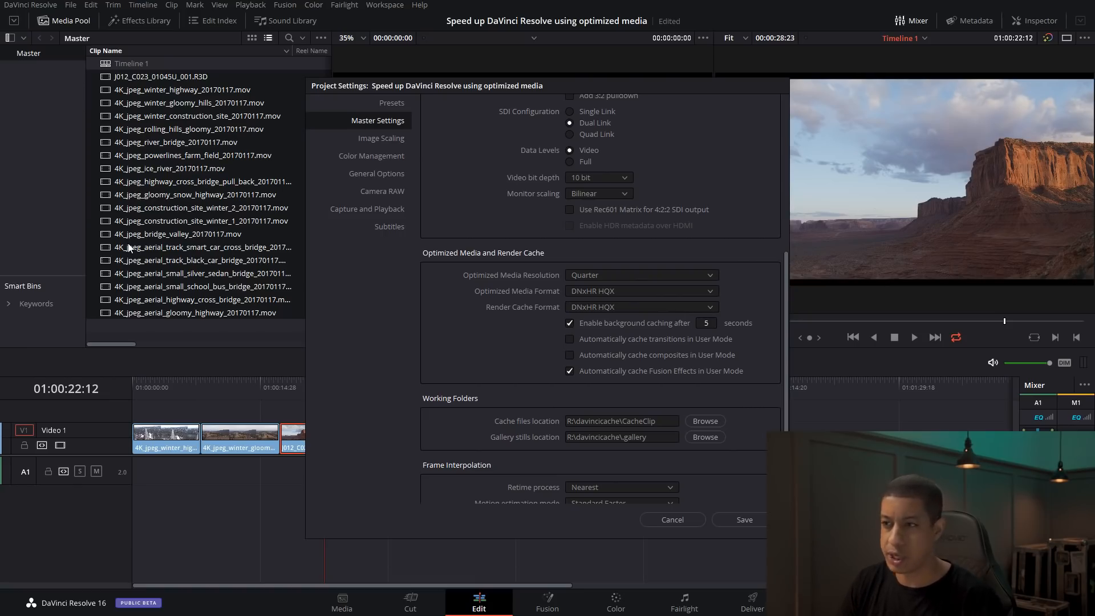
click(593, 292)
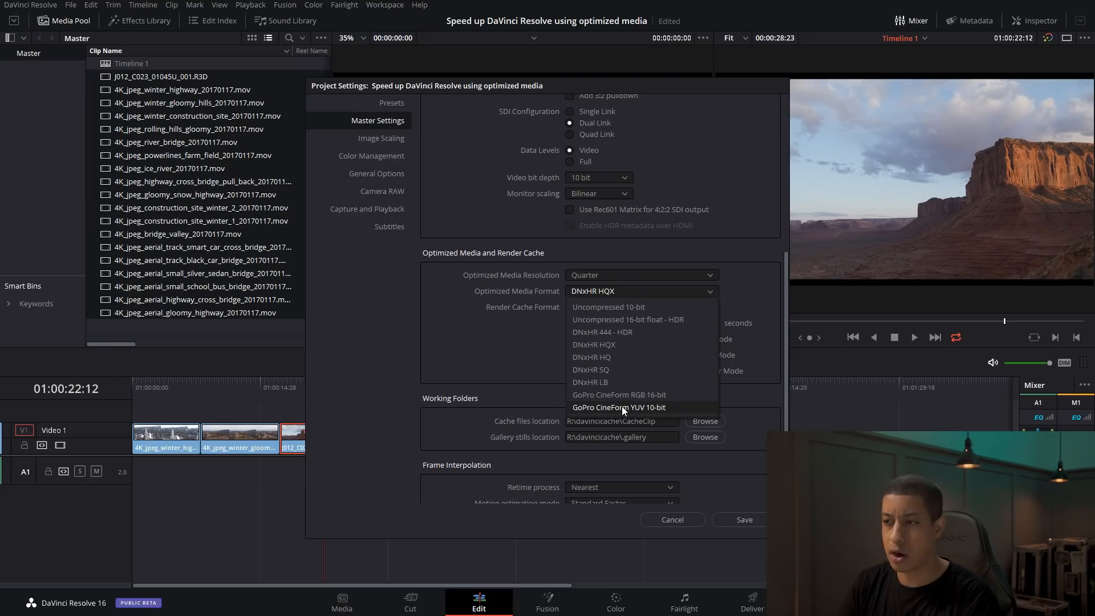
click(609, 382)
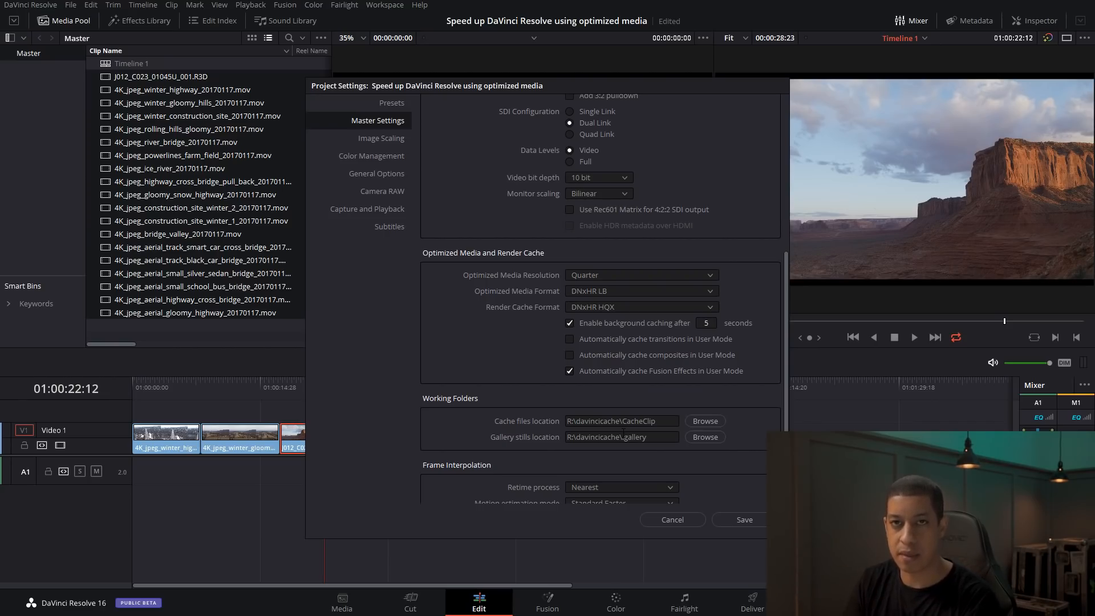
click(761, 523)
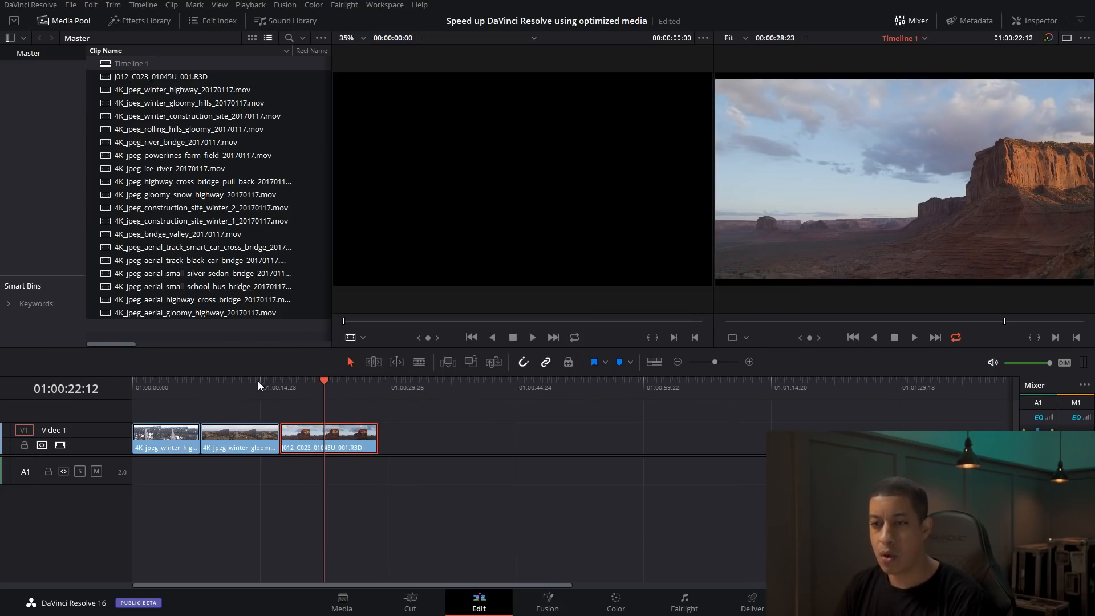
Play the timeline from the end of the first clip and again from within it, and stop playback.
click(200, 393)
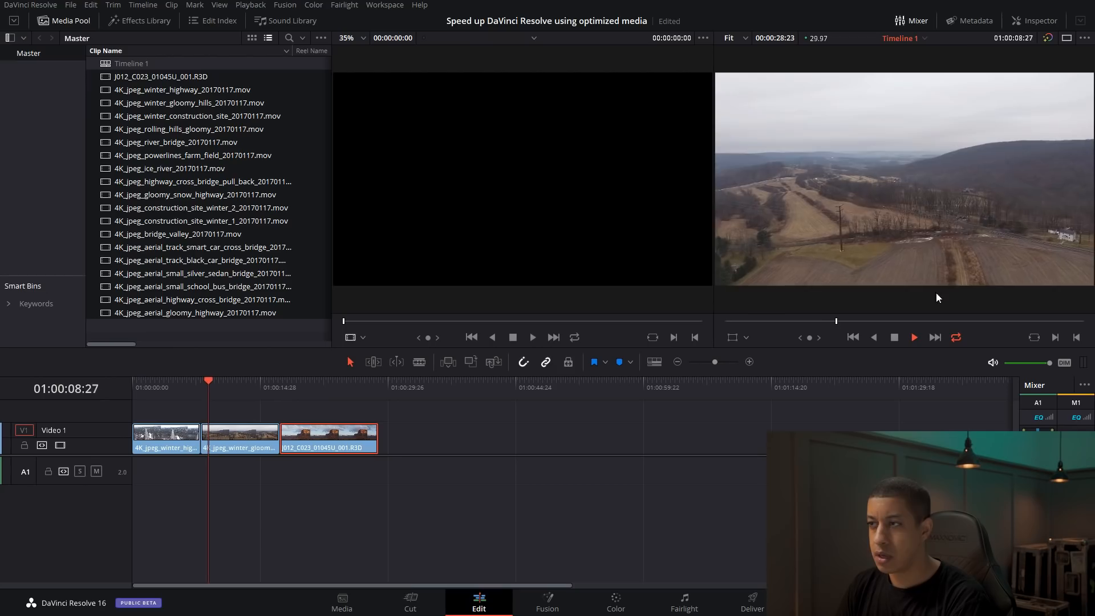
key(space)
click(159, 387)
key(space)
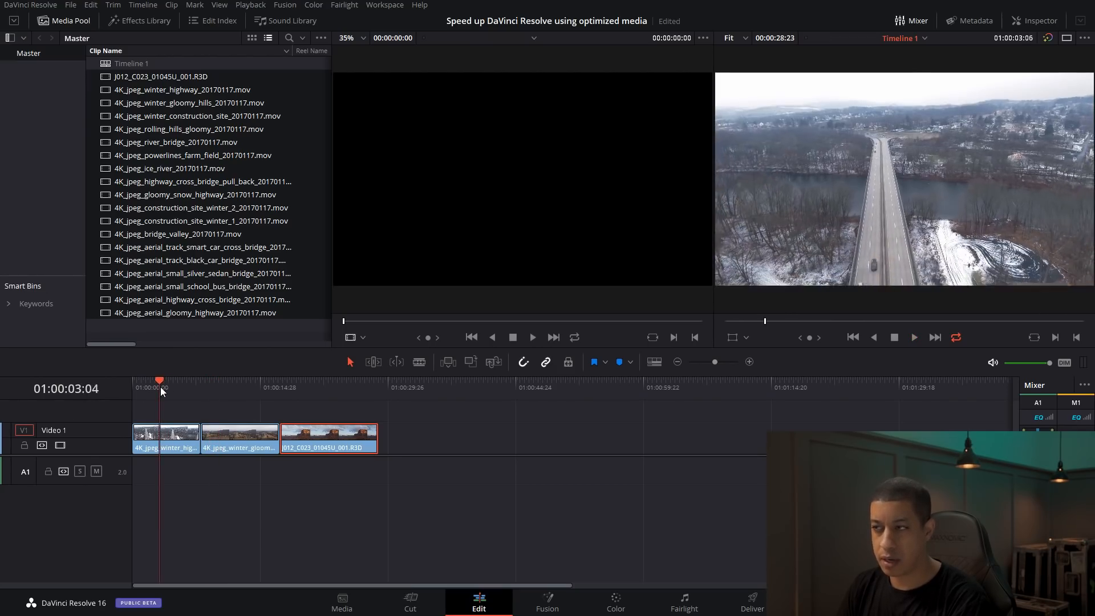
key(space)
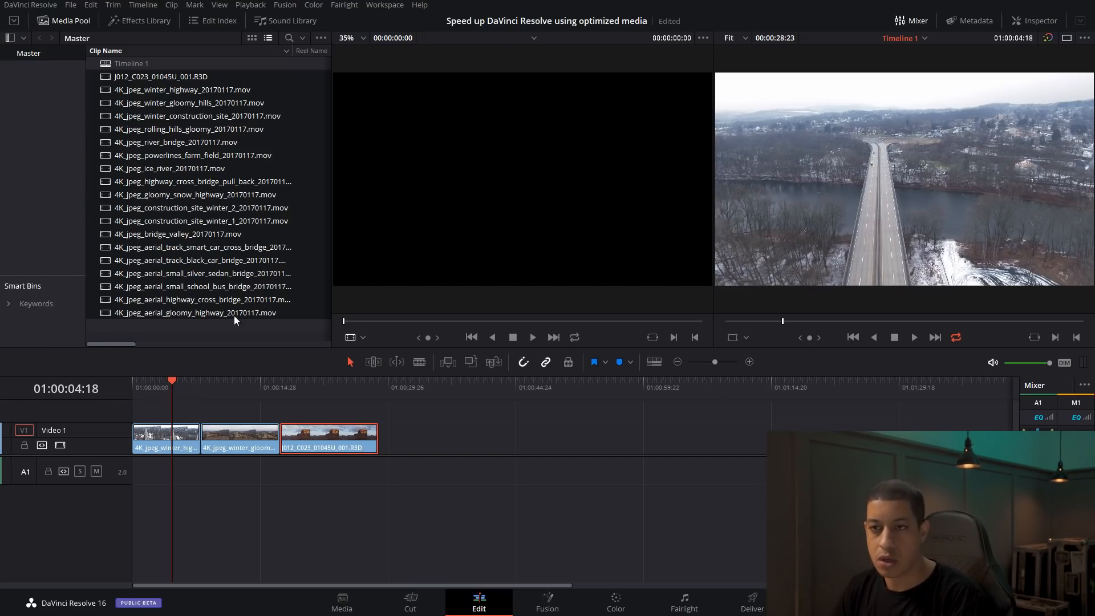
Generate optimized media for all video clips in the Master bin.
drag(221, 334, 162, 76)
right_click(148, 296)
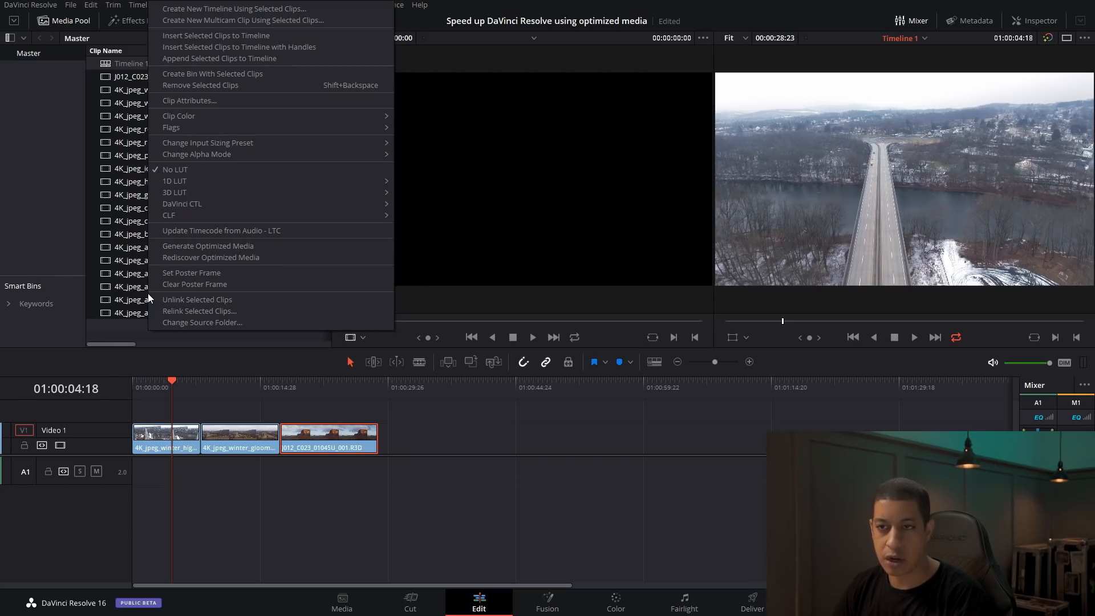
click(181, 247)
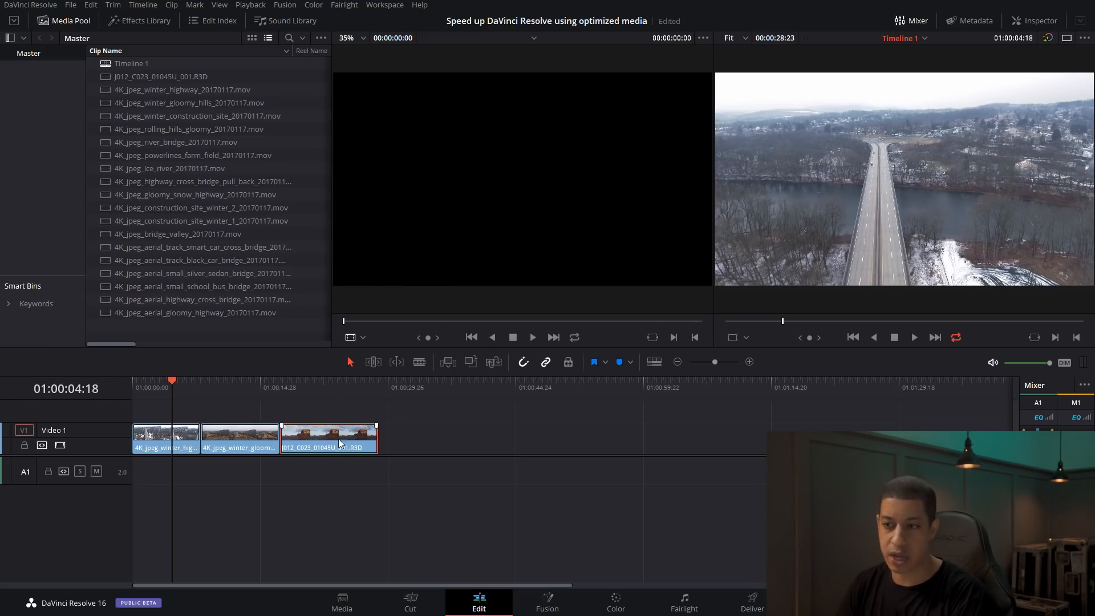
Play the R3D clip on the timeline from near its start to check its playback speed, and stop.
click(246, 389)
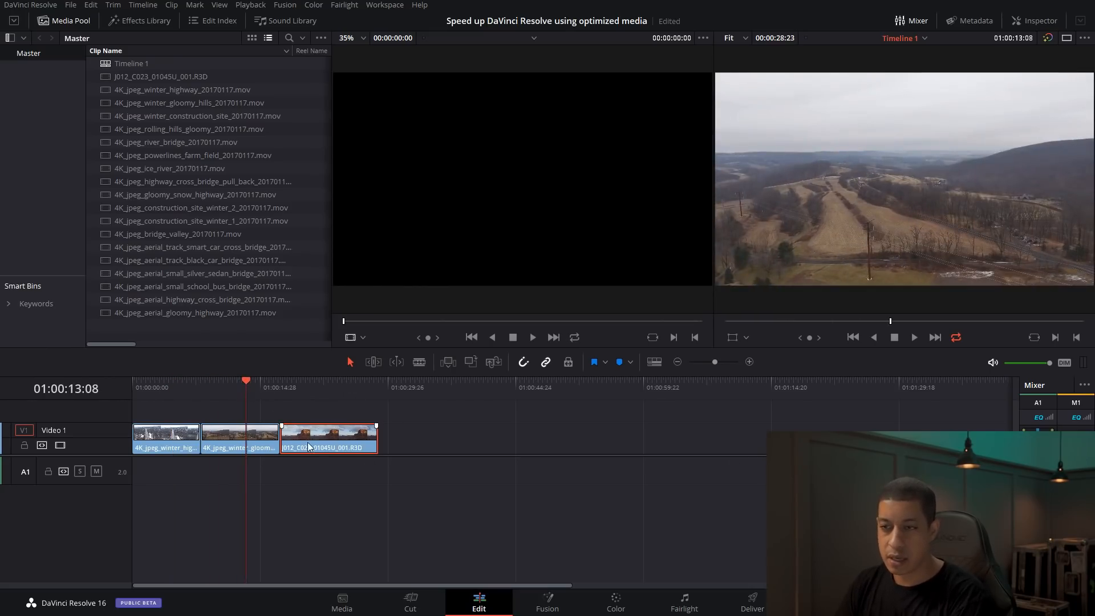
click(293, 389)
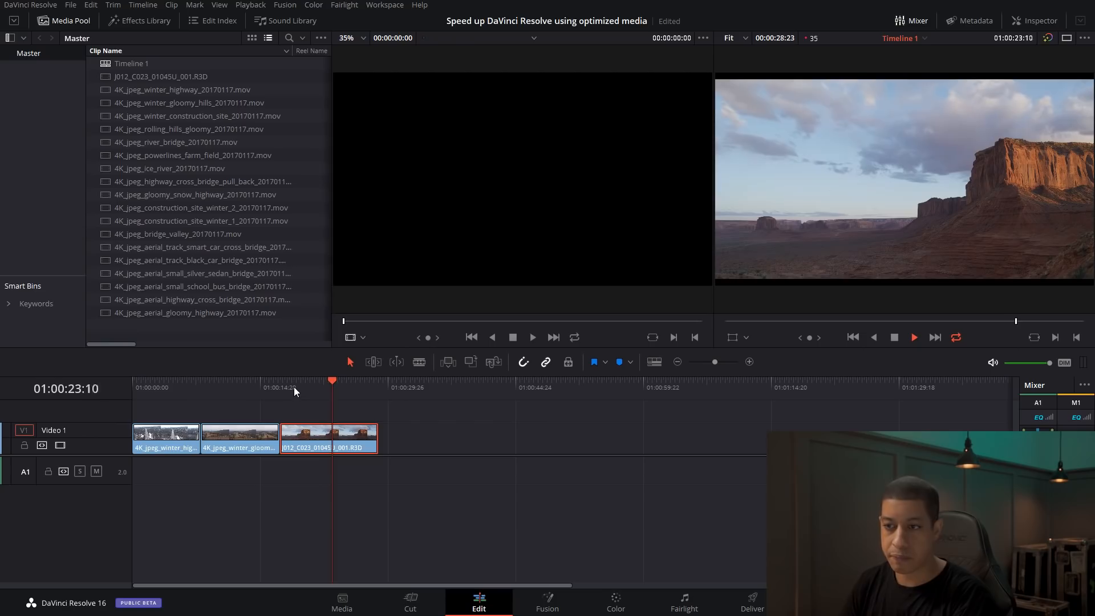
key(space)
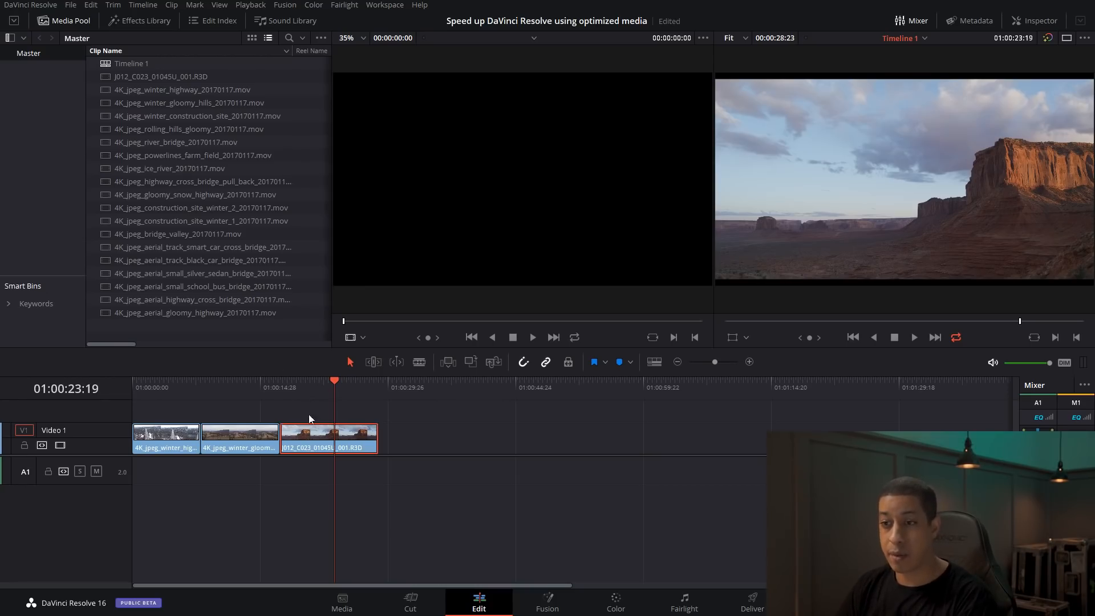
Generate optimized media for the R3D clip directly from the timeline.
click(345, 503)
right_click(311, 436)
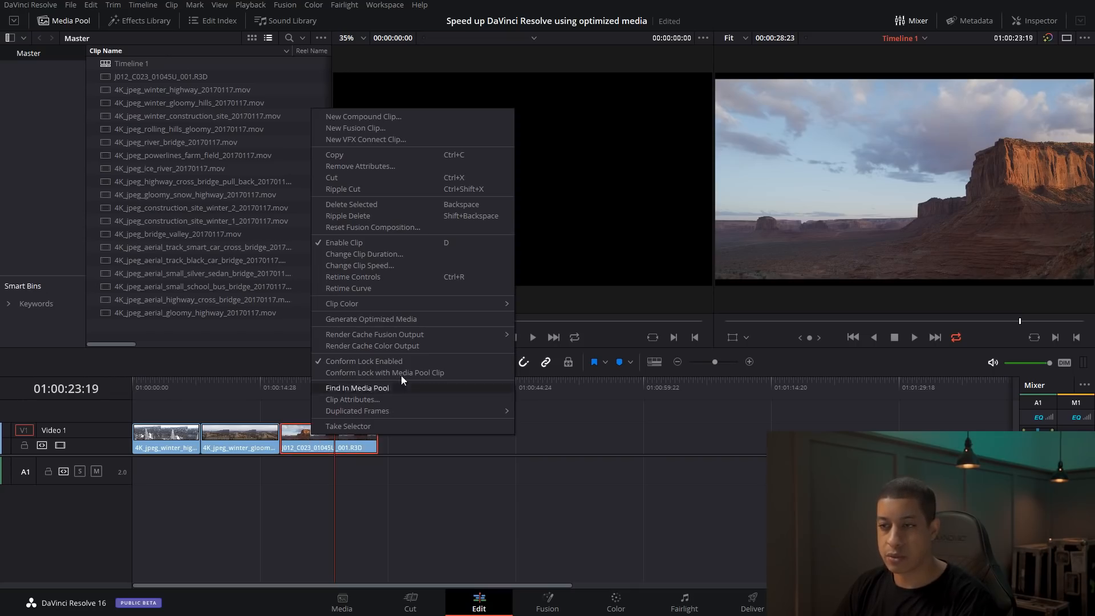
click(392, 320)
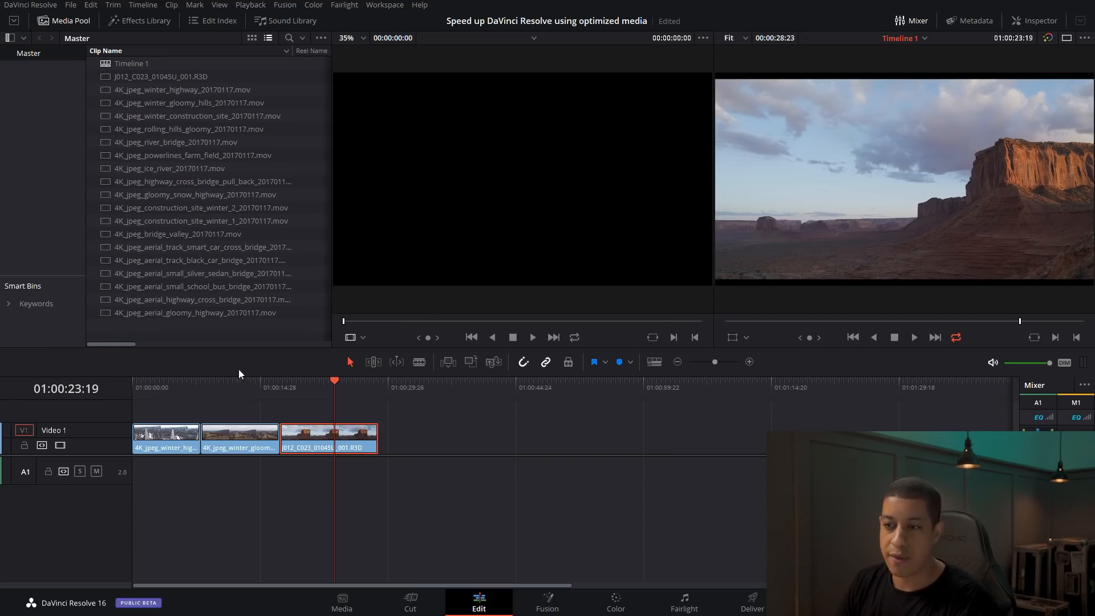
Move the playhead to the start of the R3D clip and generate optimized media for the timeline's first clip.
click(281, 388)
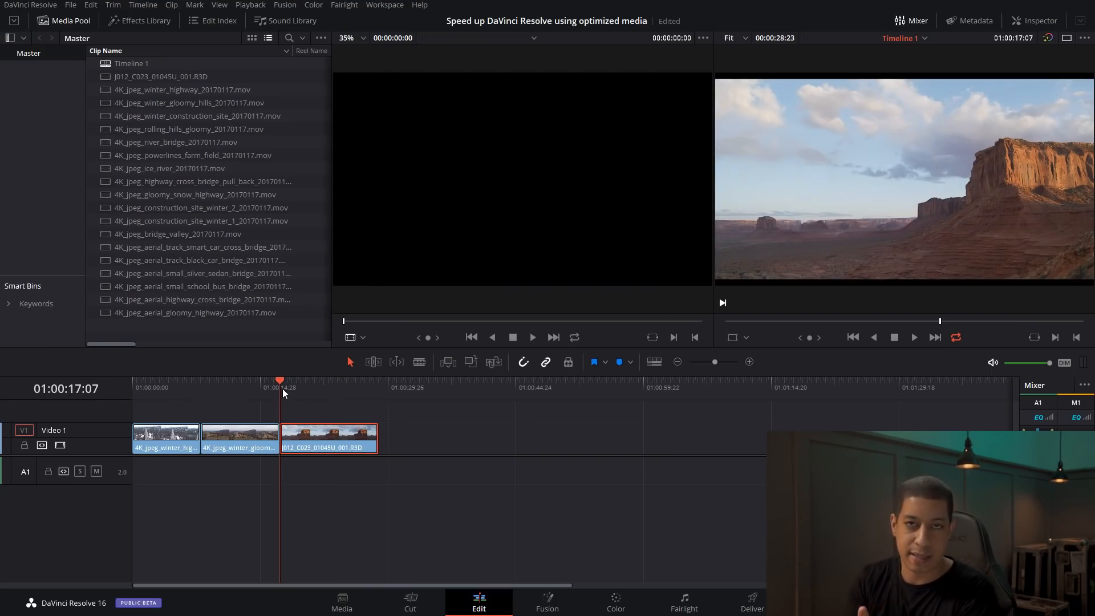
right_click(173, 440)
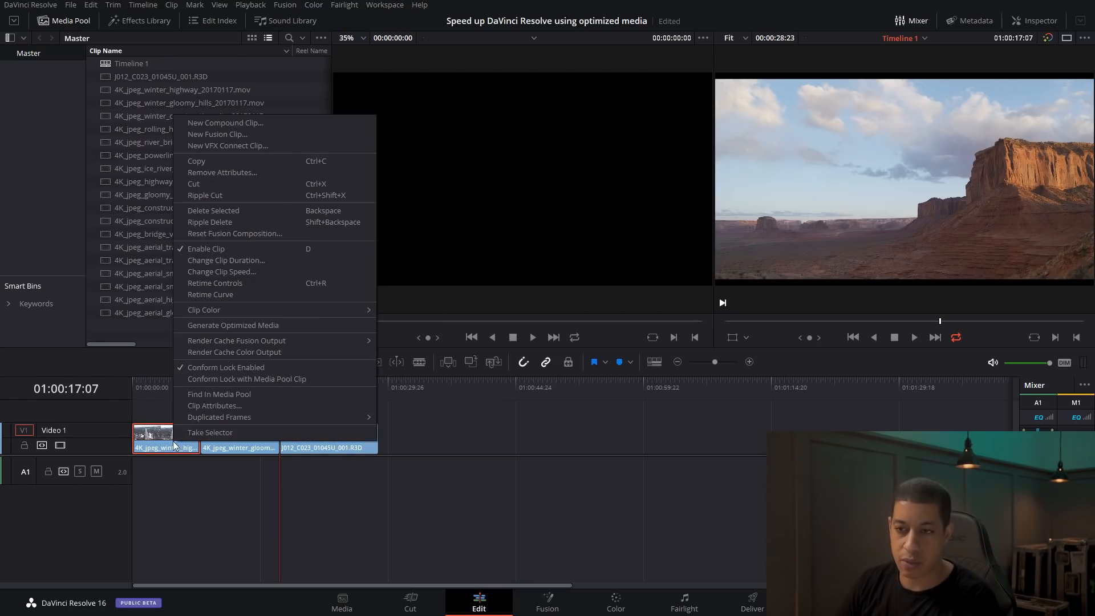
click(253, 325)
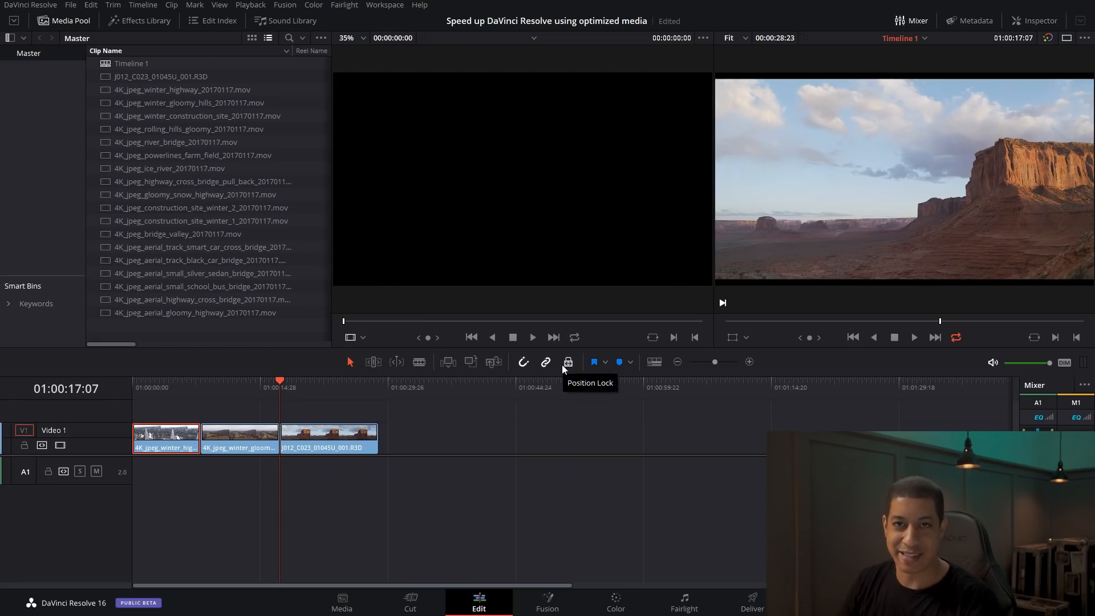
Play the timeline from near the start of the first clip, and check playback again from the start of the R3D clip.
click(220, 388)
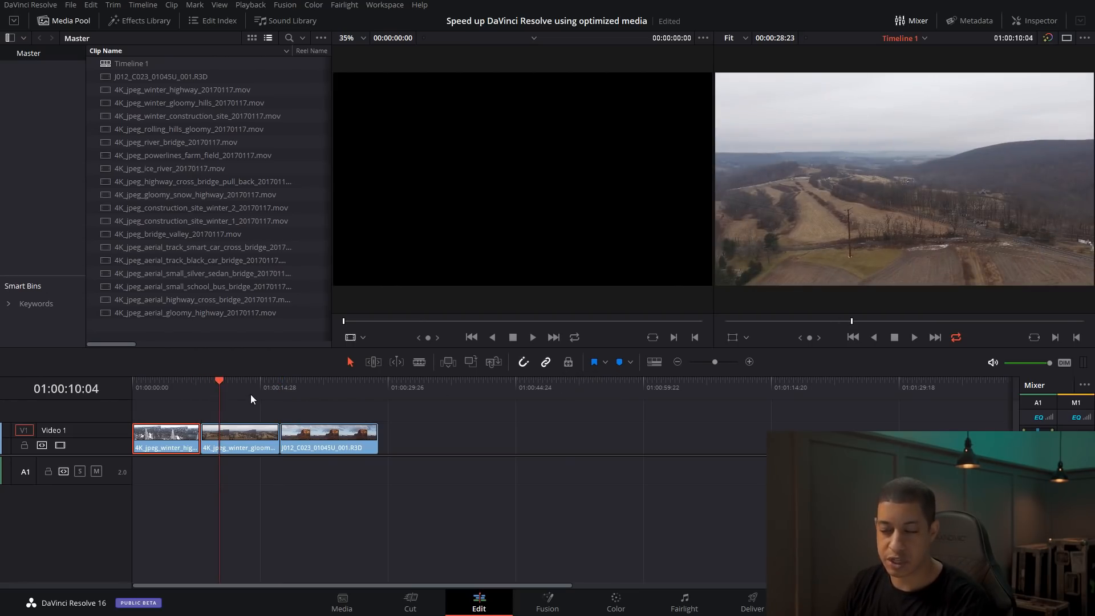
drag(231, 384, 146, 387)
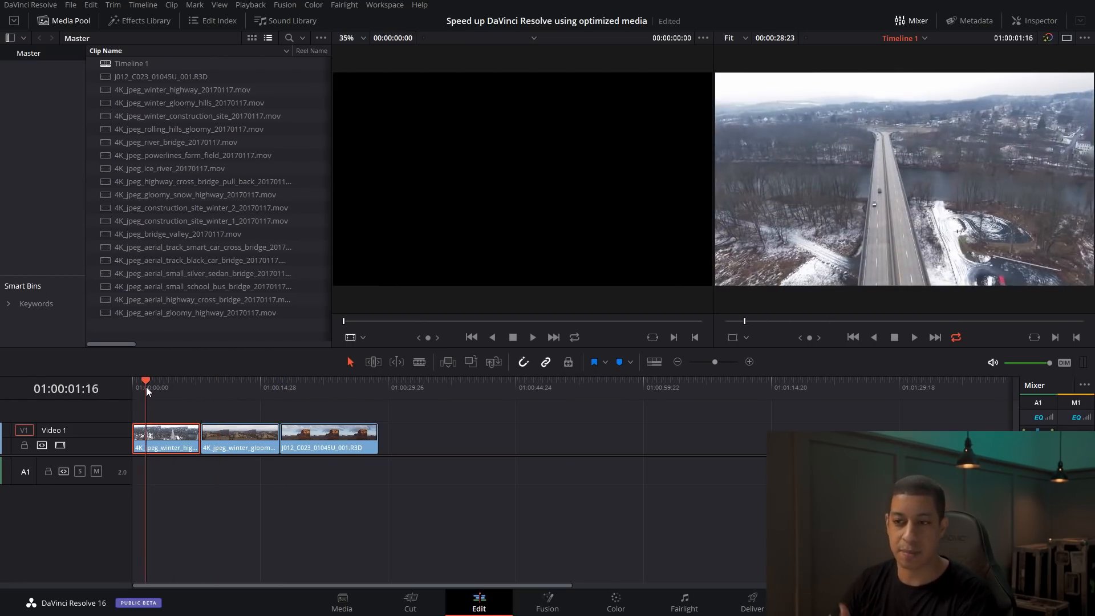
key(space)
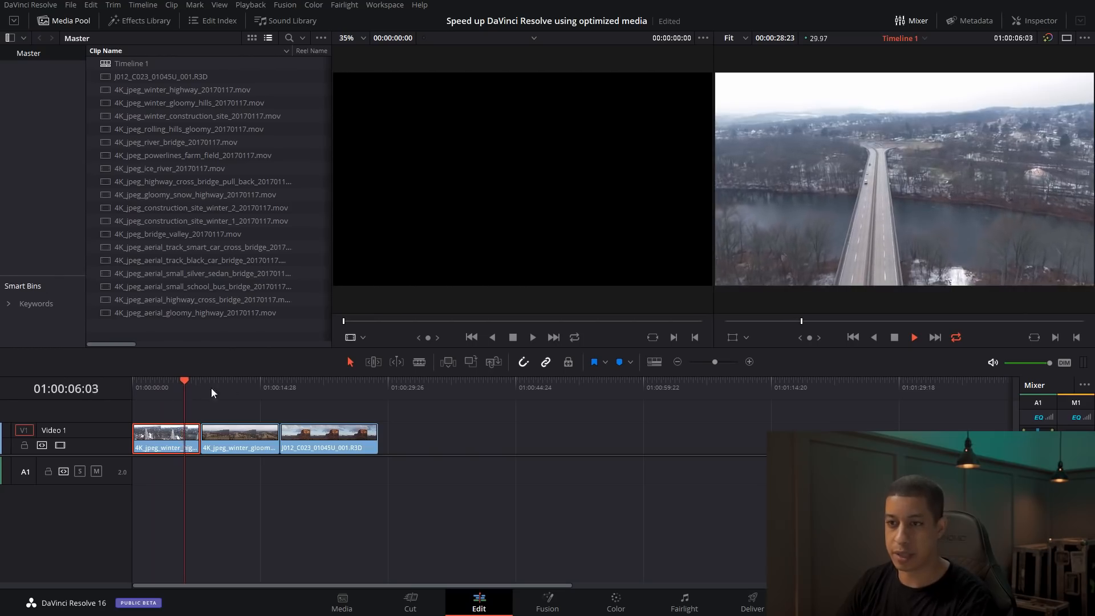
mouse_move(265, 384)
mouse_down()
mouse_move(301, 386)
mouse_move(282, 384)
mouse_up()
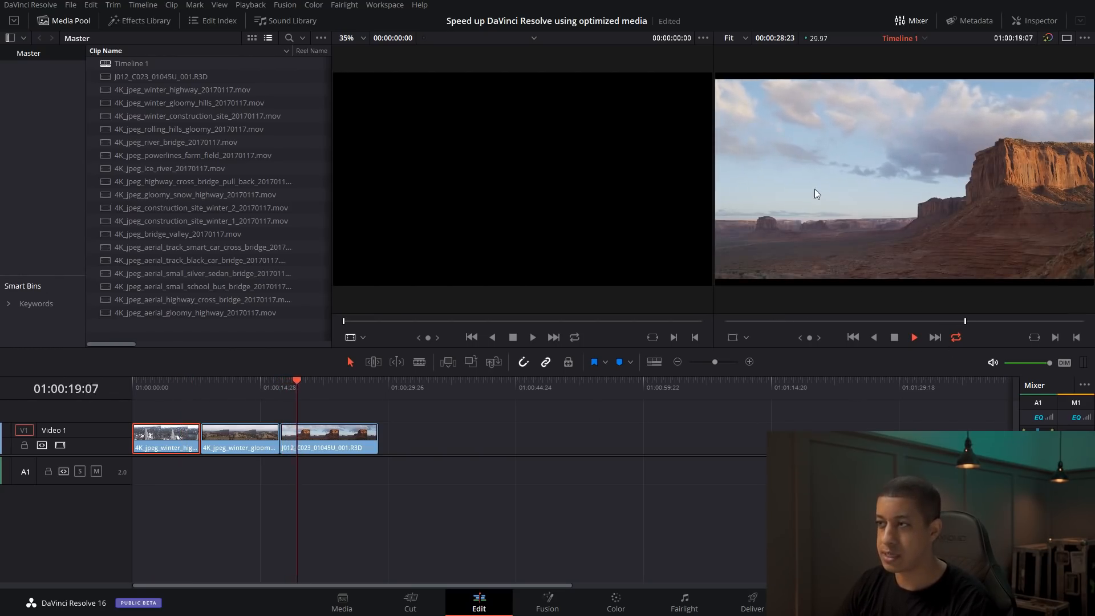
Check the winter highway clip's playback in full screen, pausing it partway through, and return to the editing layout.
key(ctrl+f)
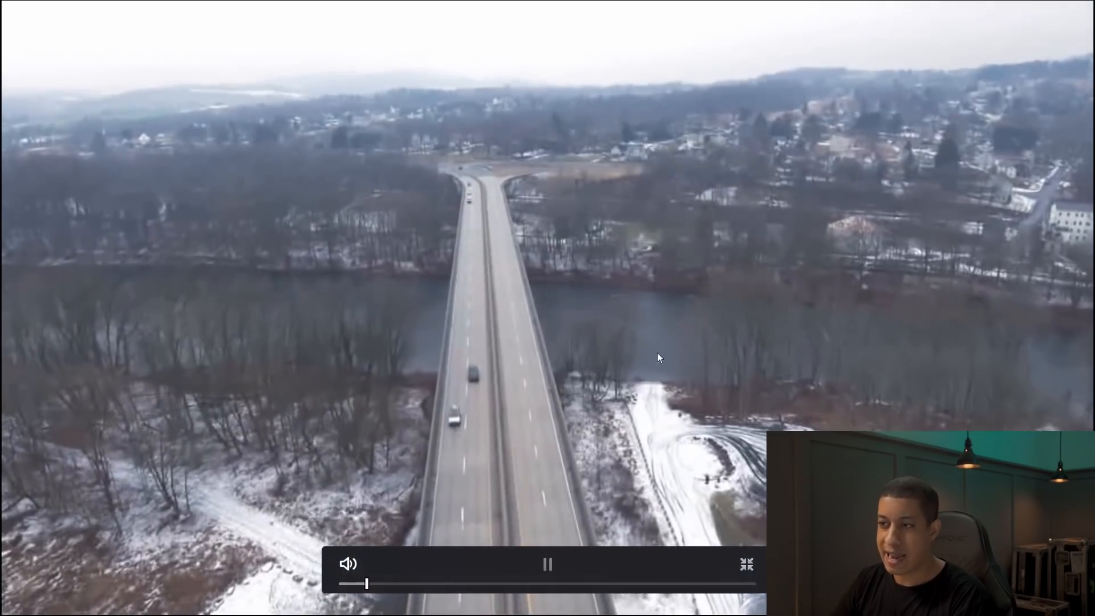
click(850, 397)
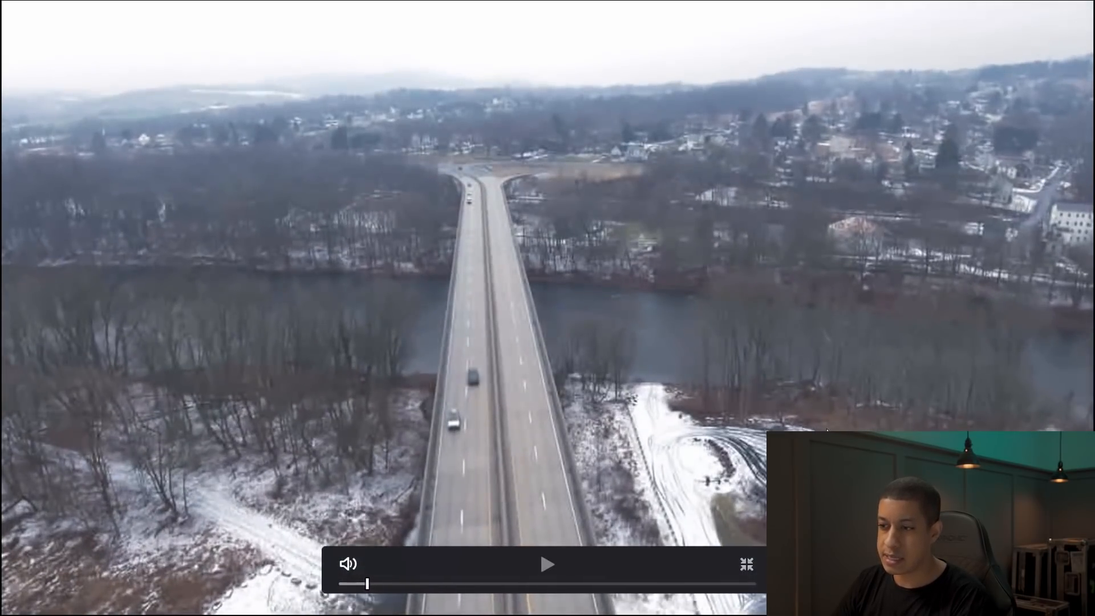
click(746, 564)
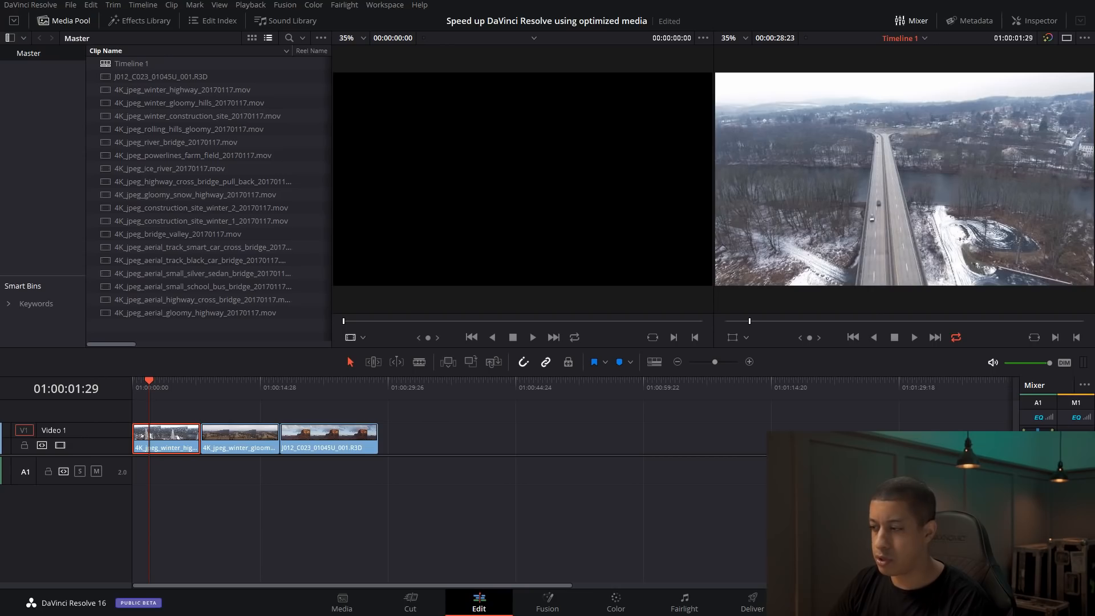
key(ctrl+f)
key(space)
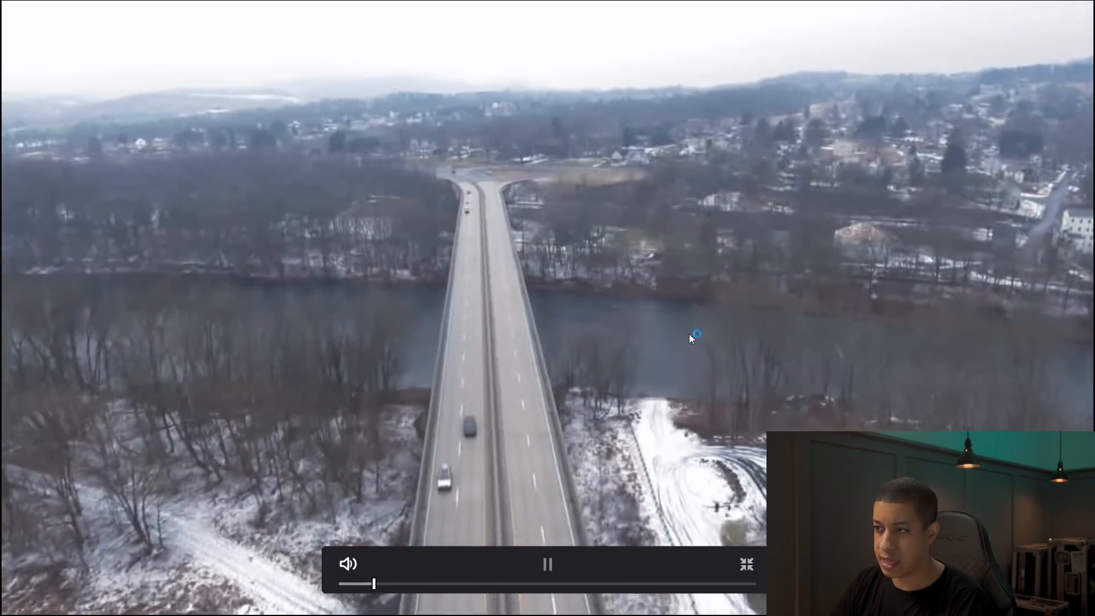
key(space)
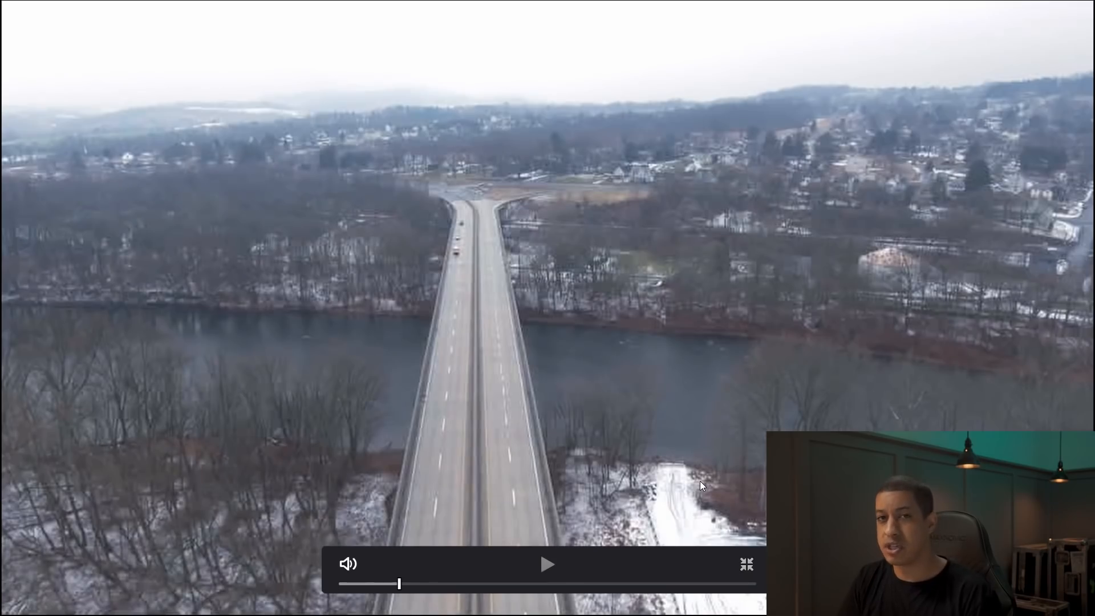
key(ctrl+f)
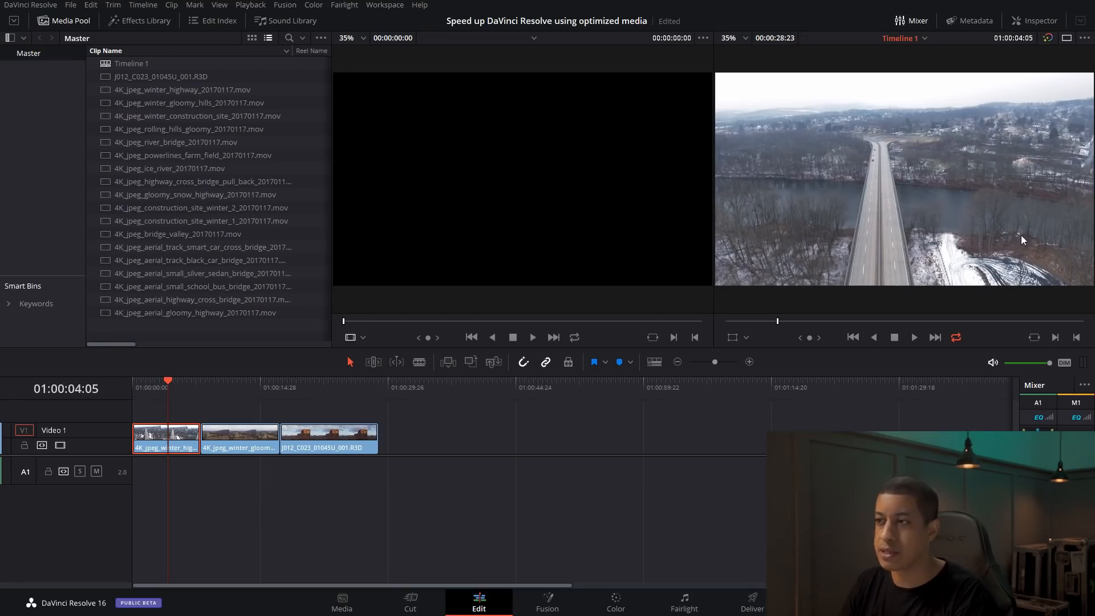
Play the timeline full screen from the highway clip into the gloomy hills clip, pausing there, and leave full screen.
key(ctrl+f)
key(space)
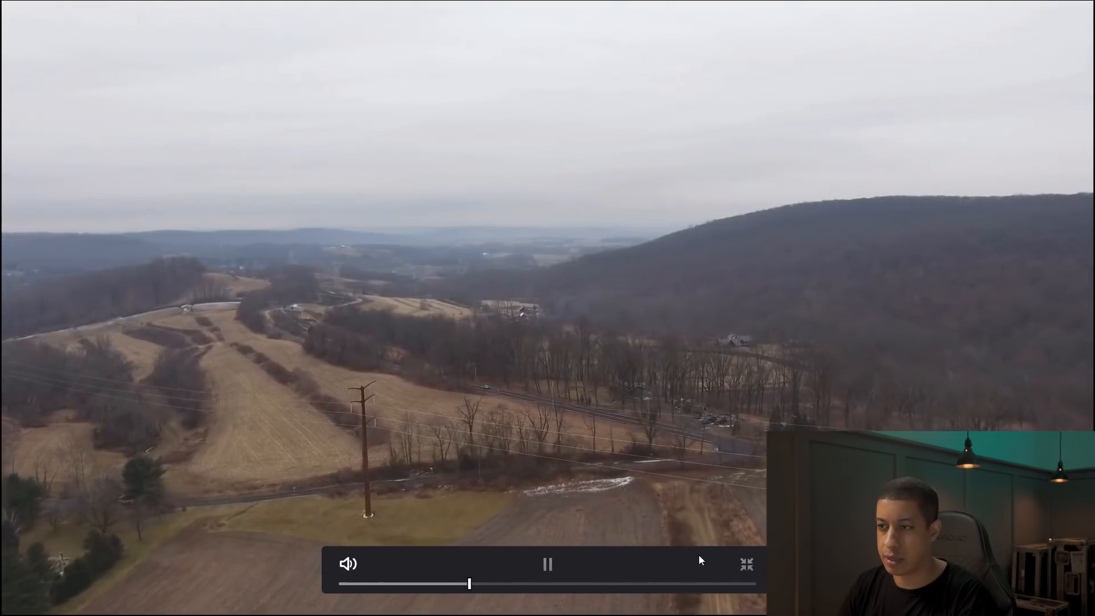
key(space)
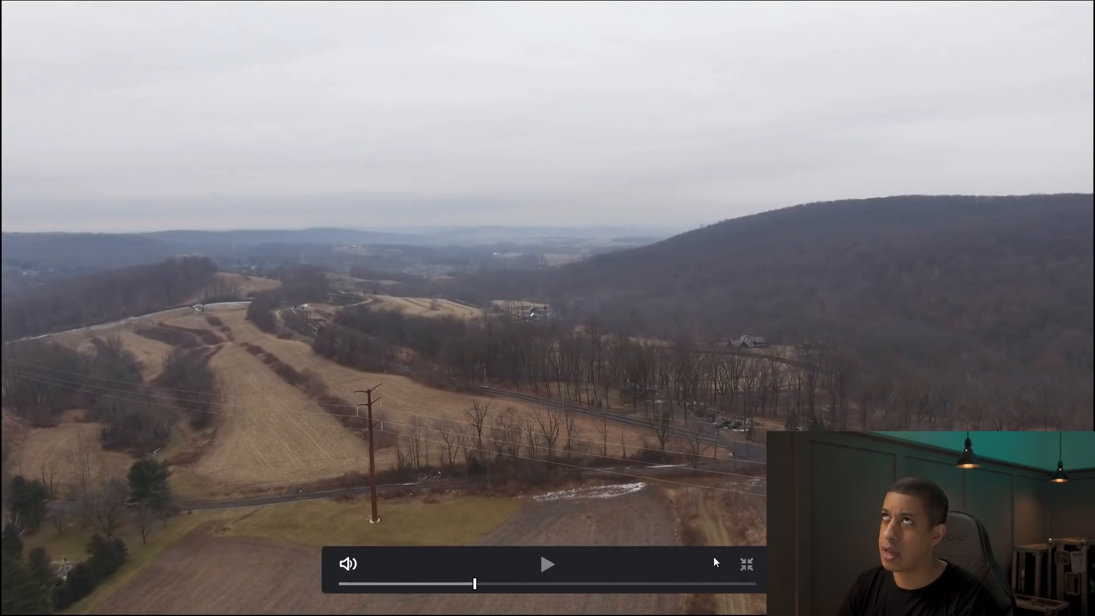
key(space)
key(space)
click(747, 564)
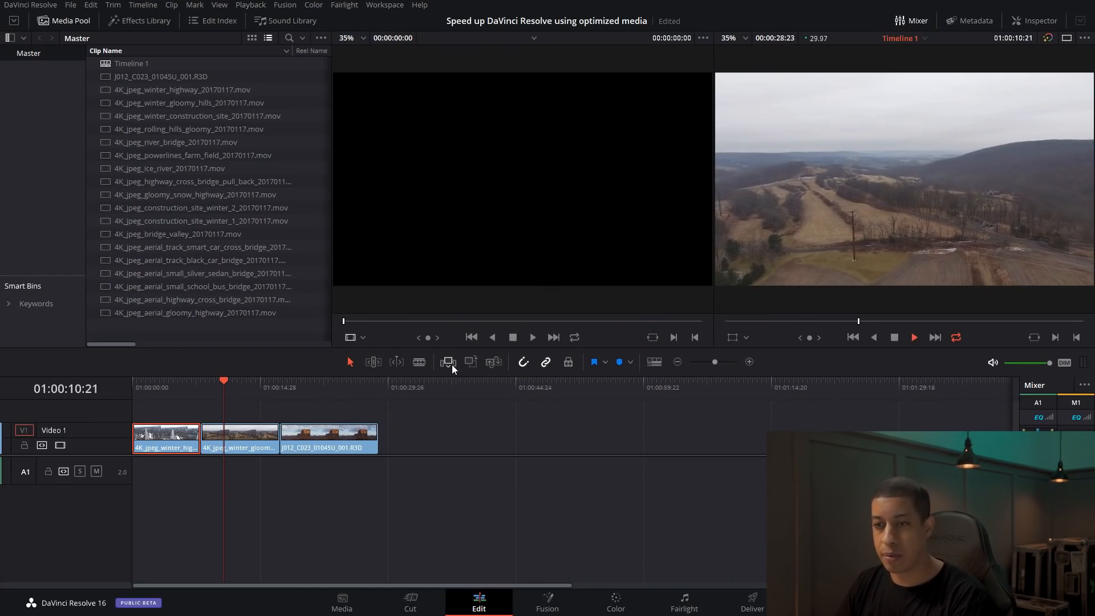
In the Color workspace, set the R3D clip's Camera Raw Decode Using option to Clip.
click(607, 608)
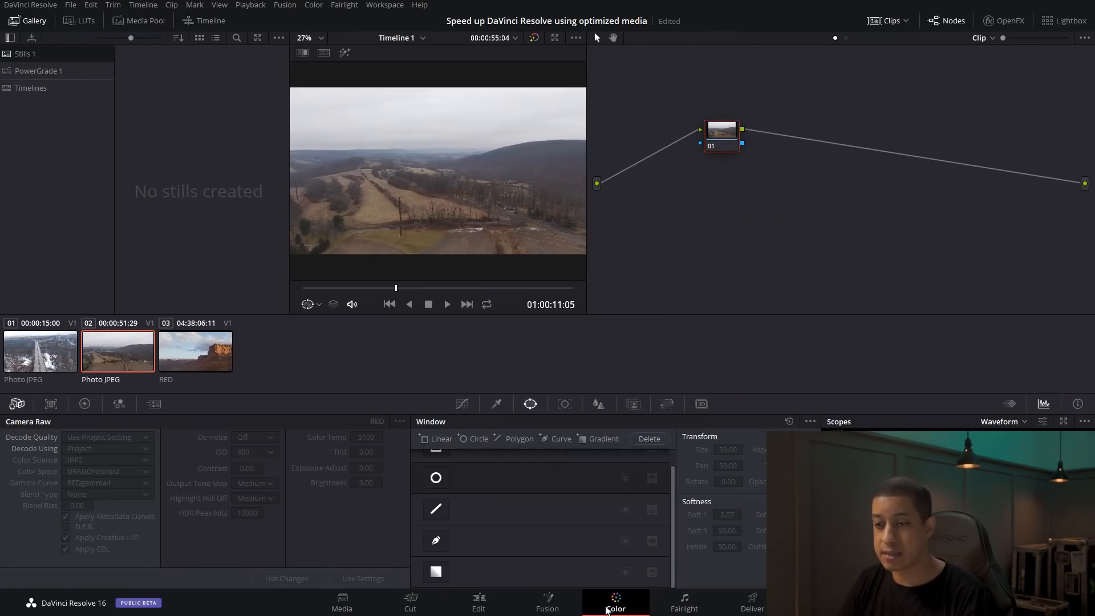
click(195, 371)
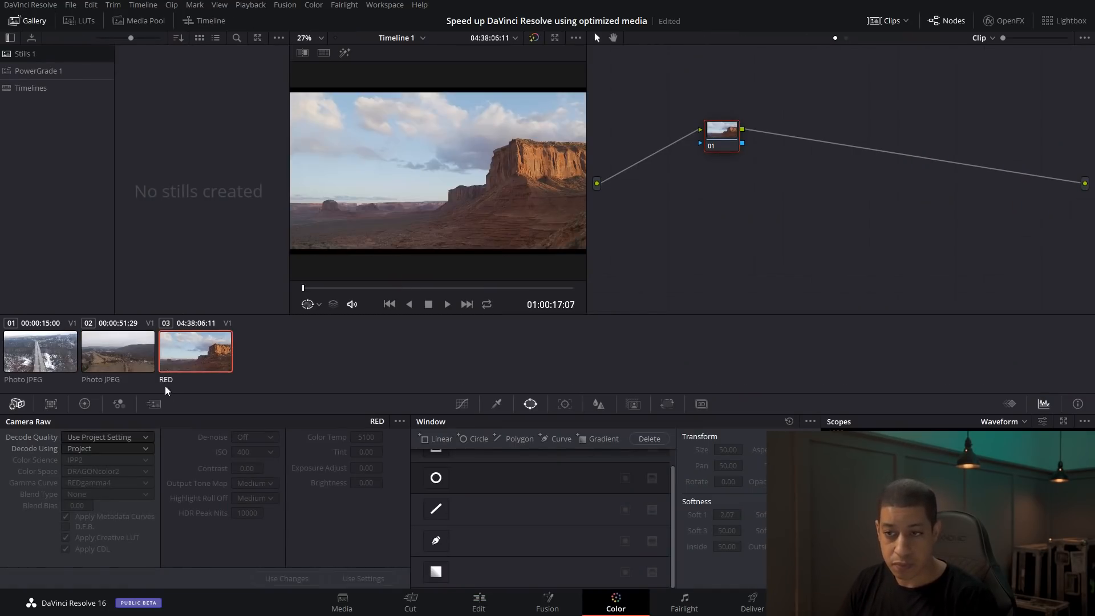
click(108, 448)
click(104, 500)
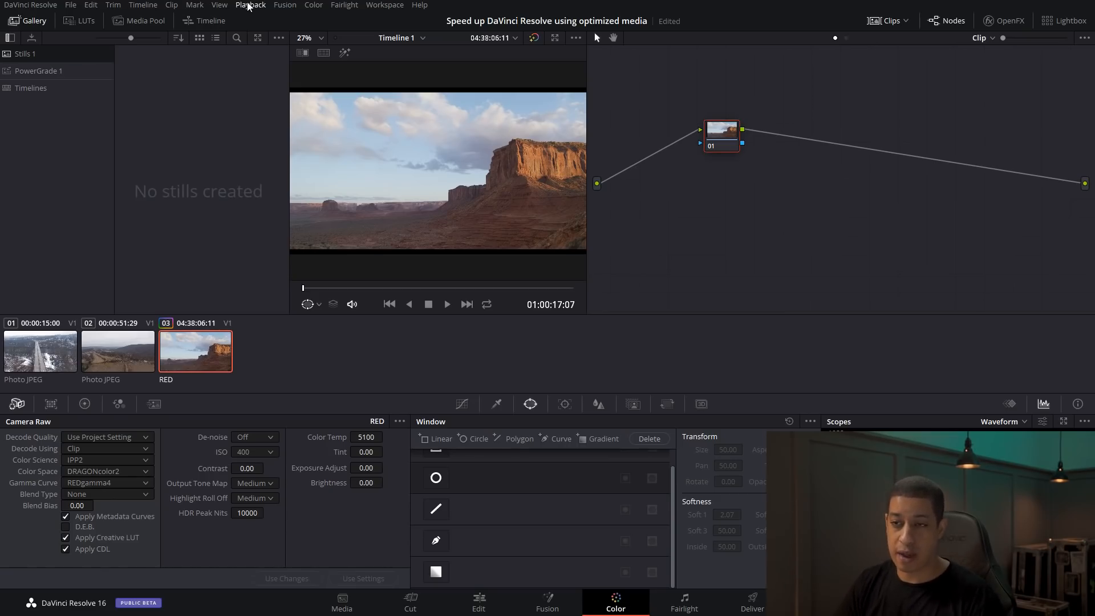
Open the playback options for using or deleting optimized media.
click(263, 6)
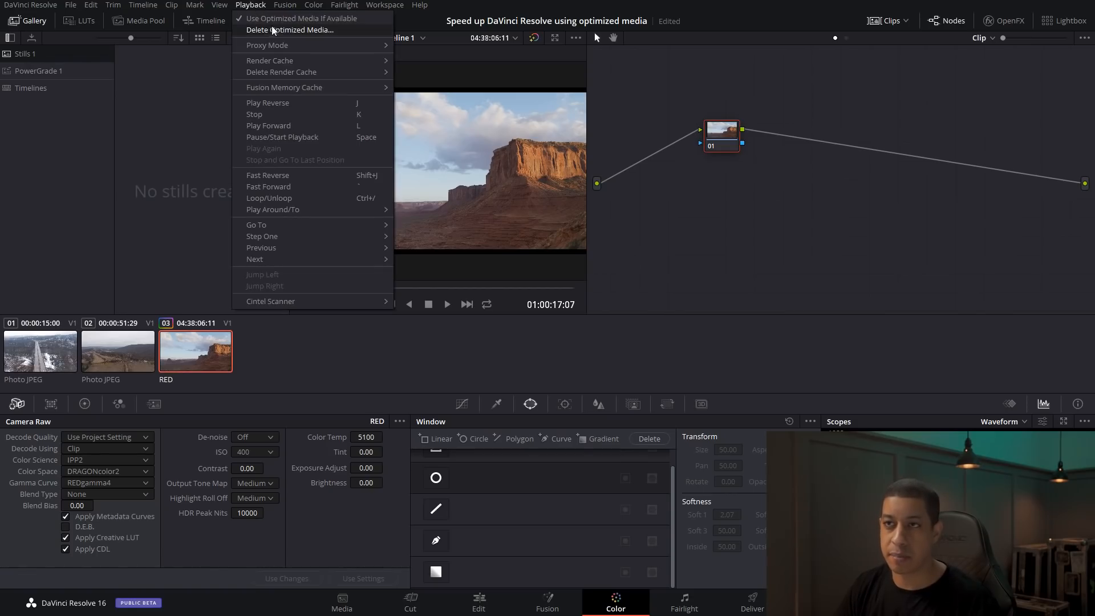